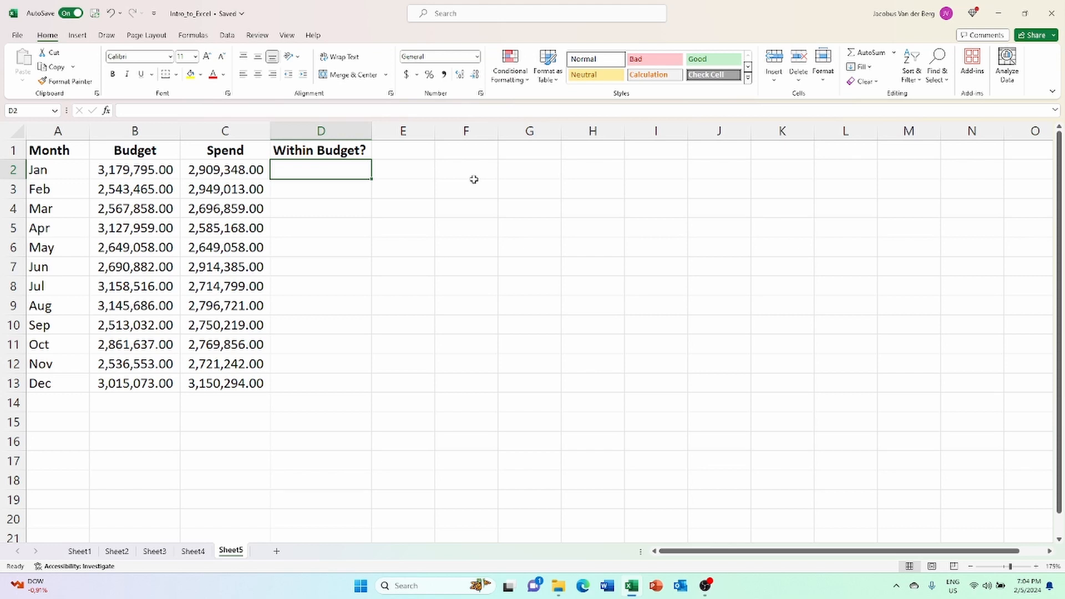
Enter the formula =IF(C2<B2,"Yes","No") in D2 to test January's spend against its budget.
type("=")
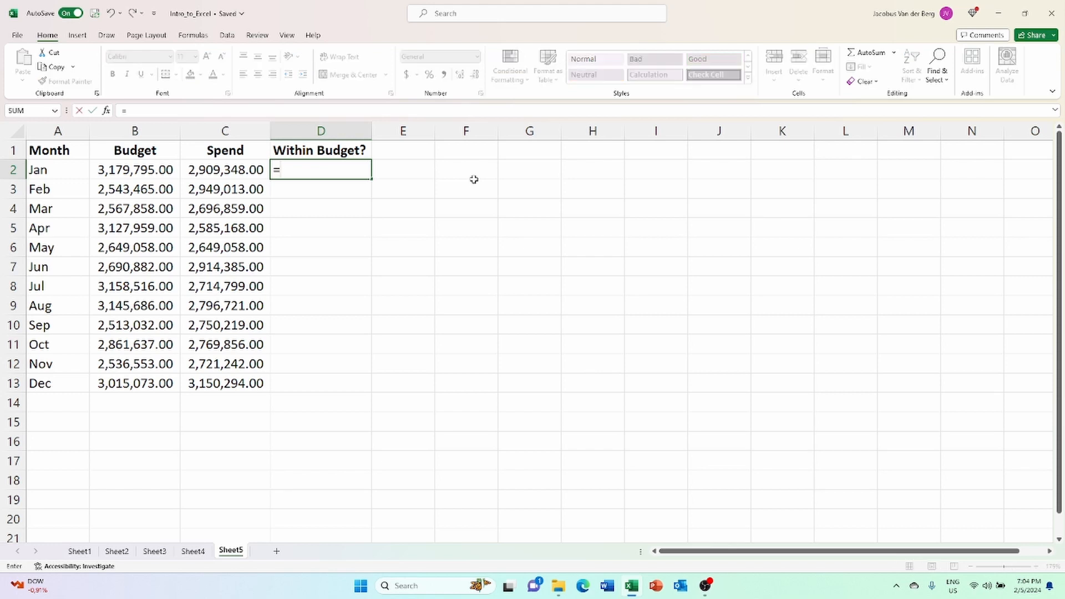
type("if(")
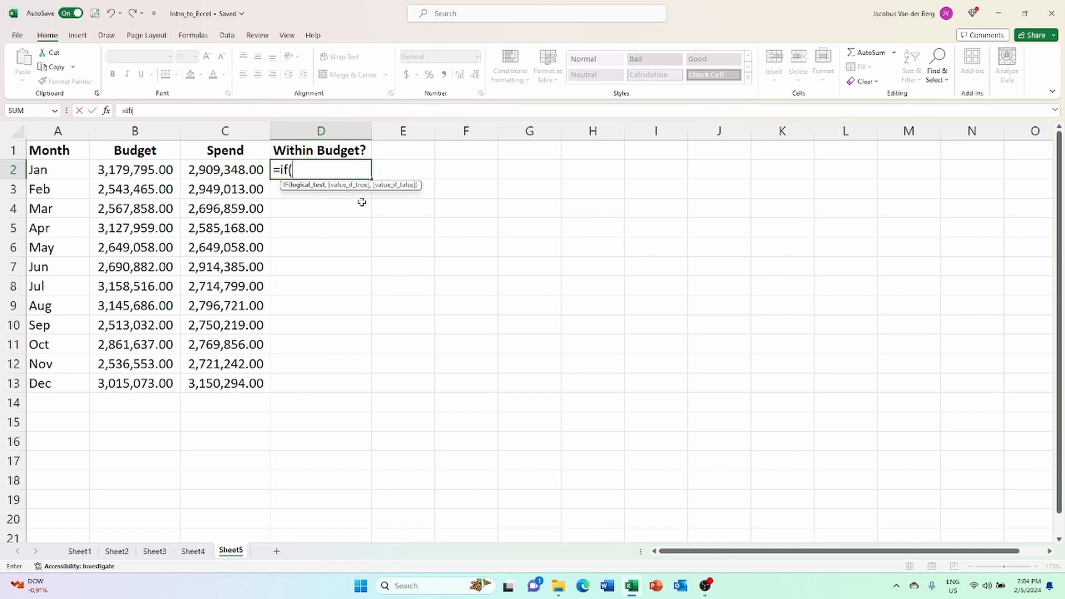
left_click(233, 168)
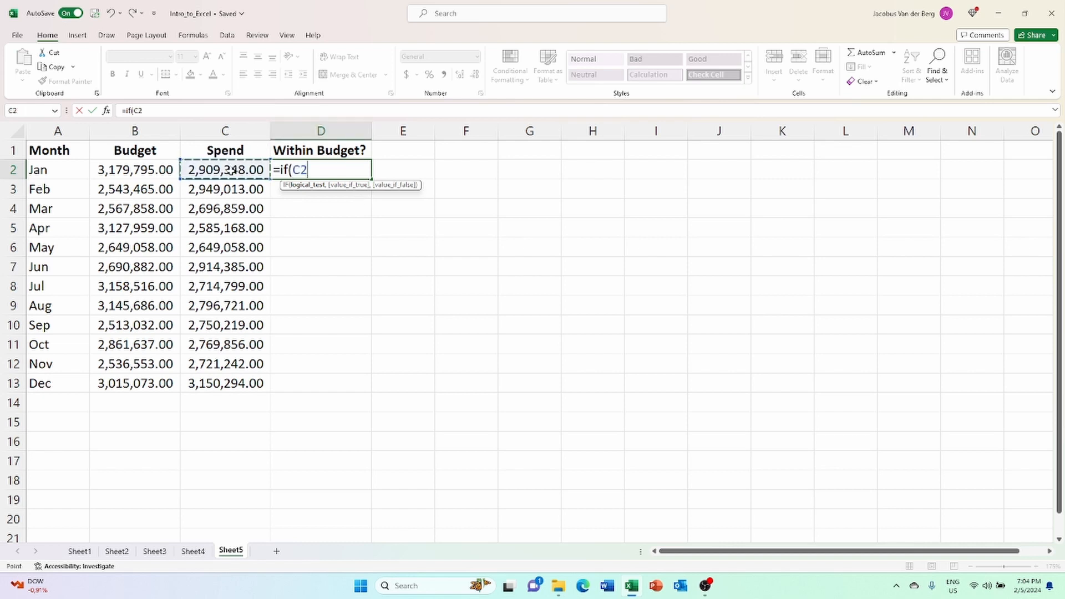
type("<")
left_click(139, 170)
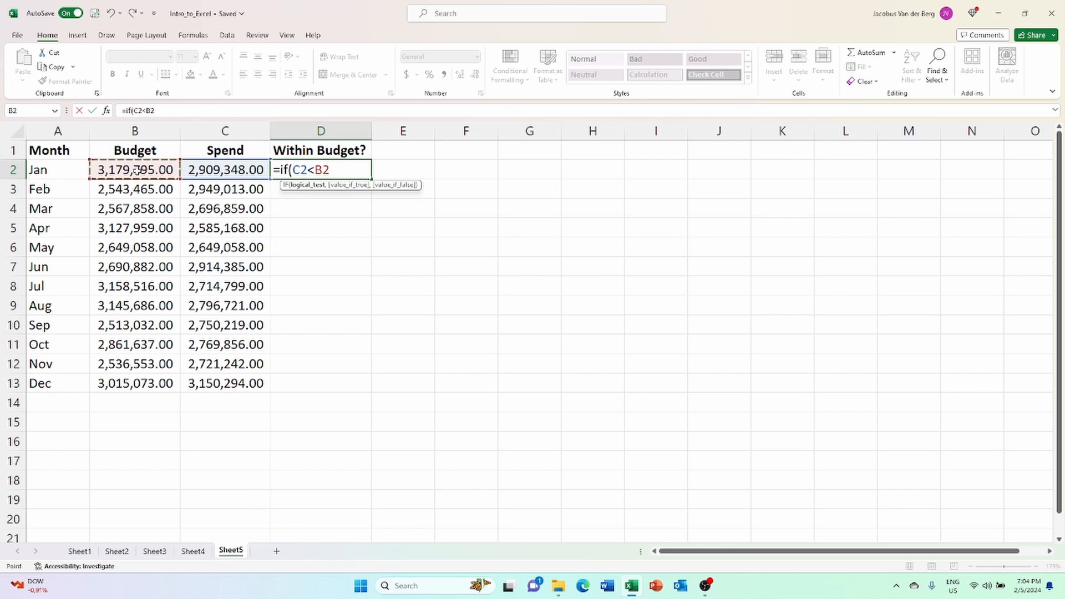
type(",")
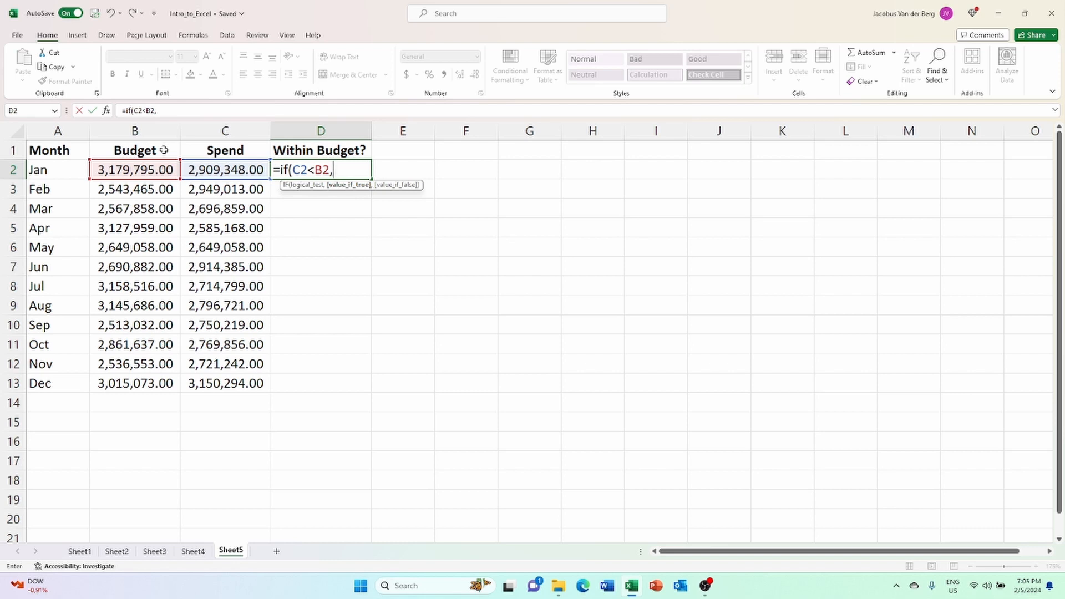
type("\"Yes")
type(",")
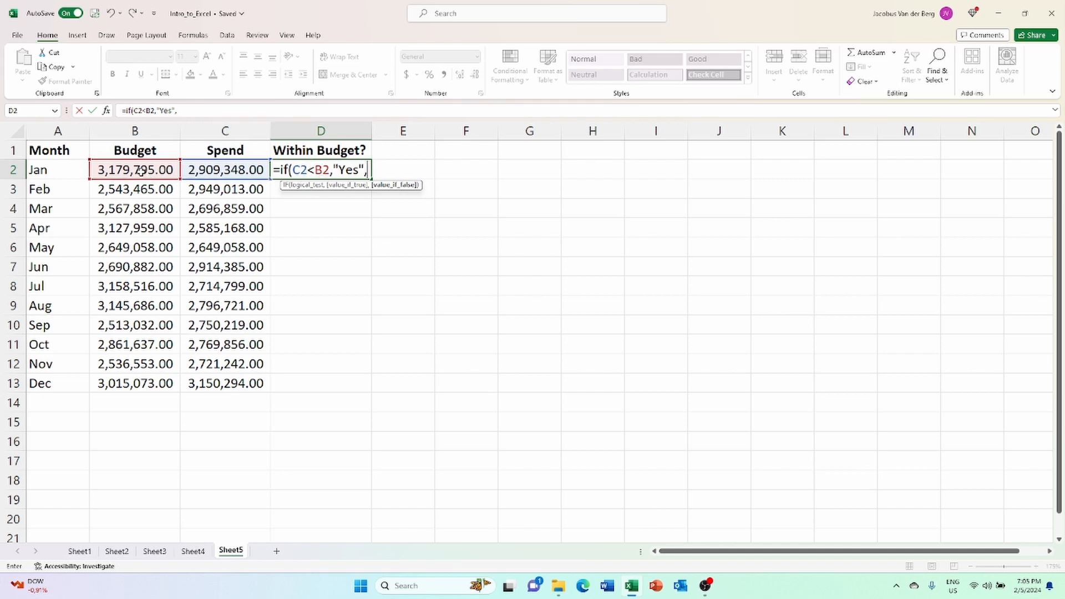
type("\"No\"")
type(")")
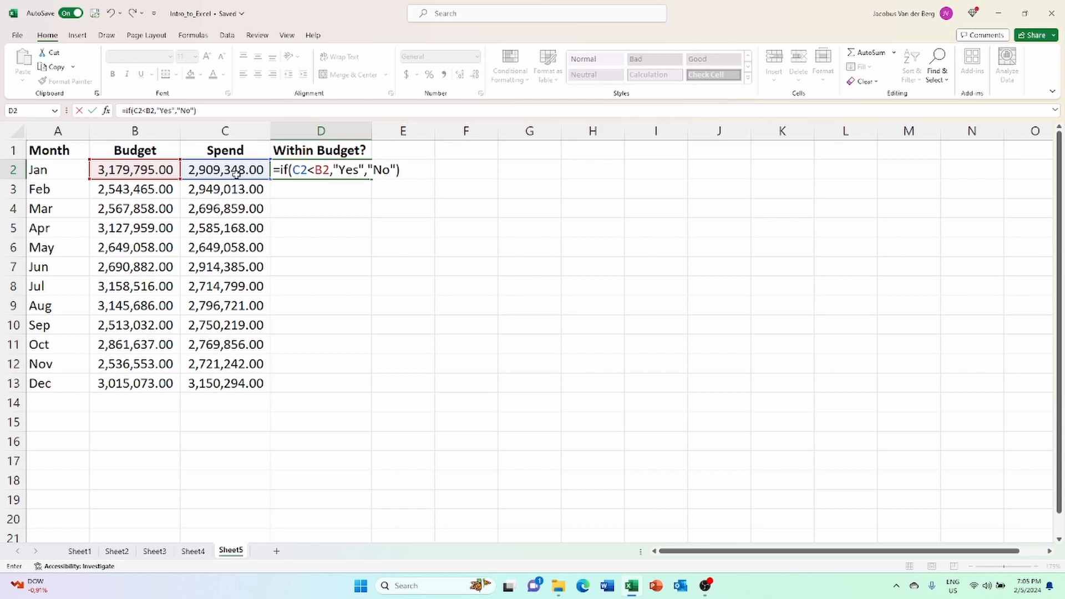
key("Return")
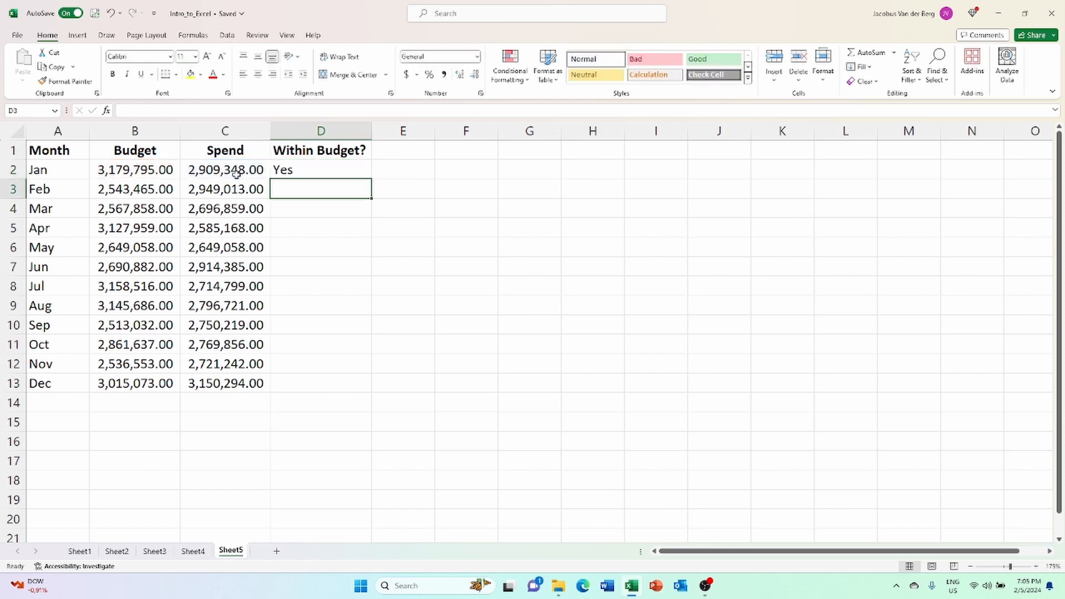
left_click(308, 172)
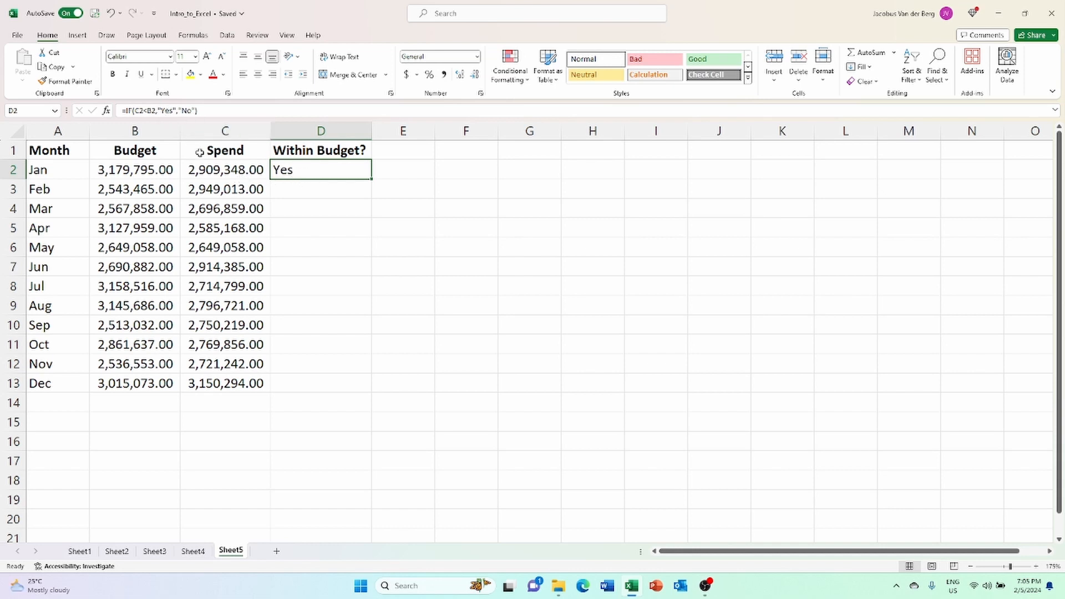
Enter the formula =IF(B3>C3,"Yes","No") in D3 to test February's budget against its spend.
left_click(308, 197)
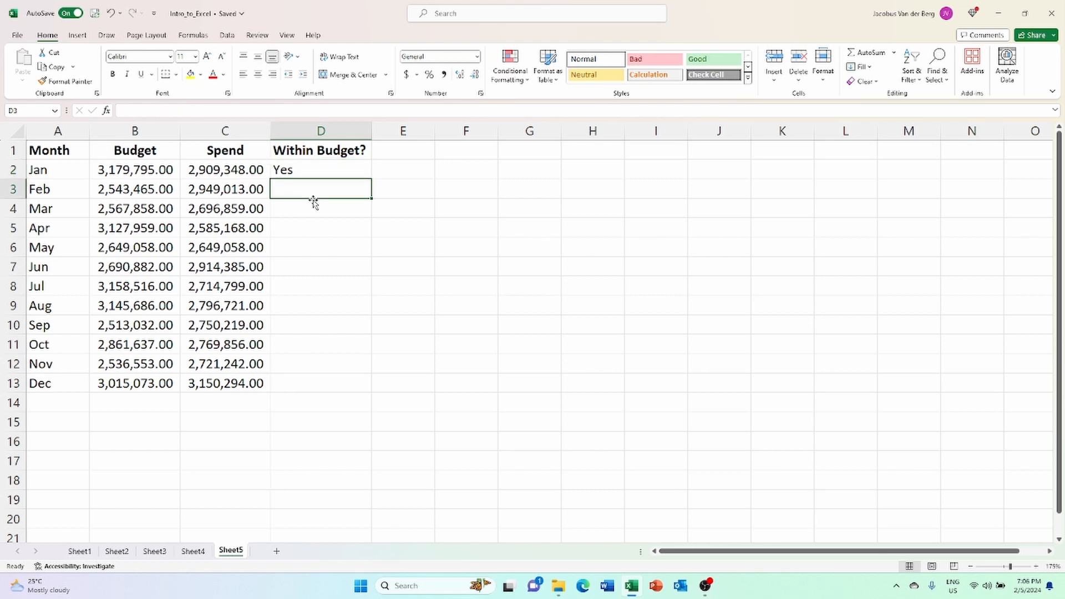
type("=if(")
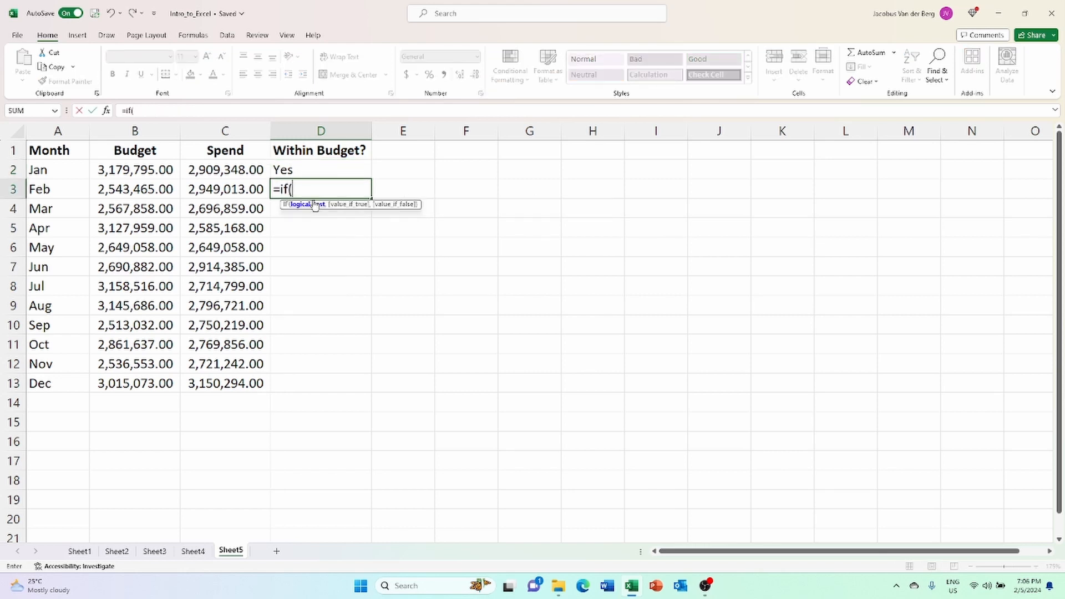
left_click(156, 190)
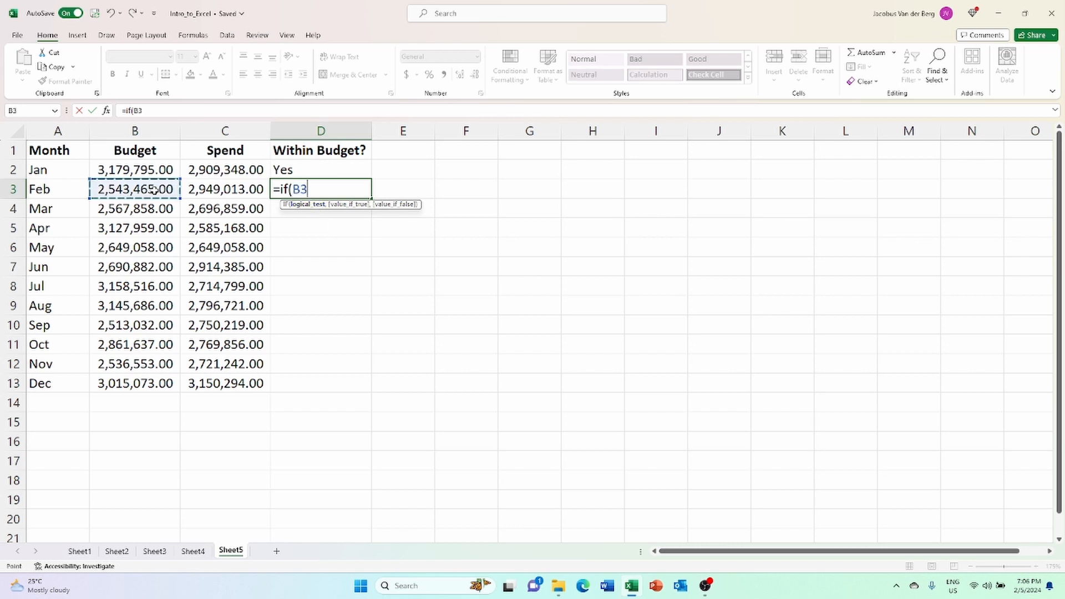
type(">")
left_click(209, 192)
type(",")
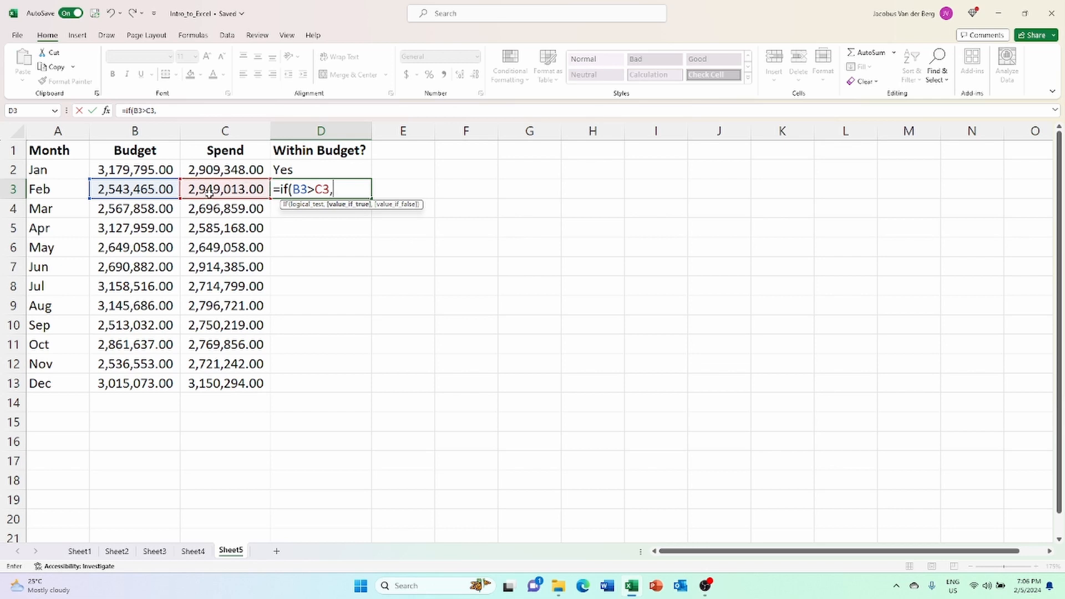
type("\"Yes\",")
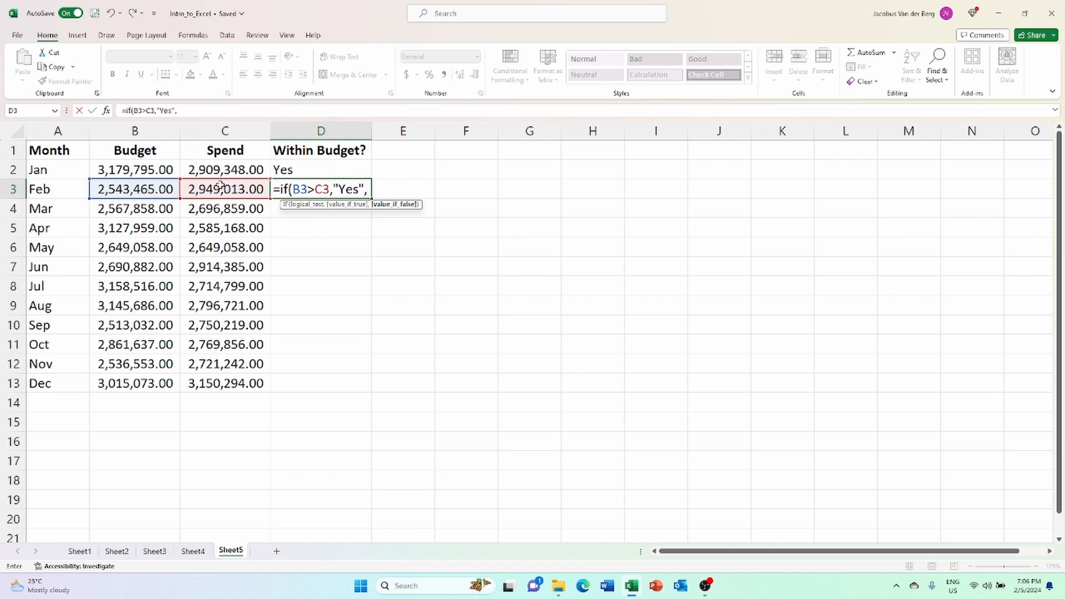
type("\"No\")")
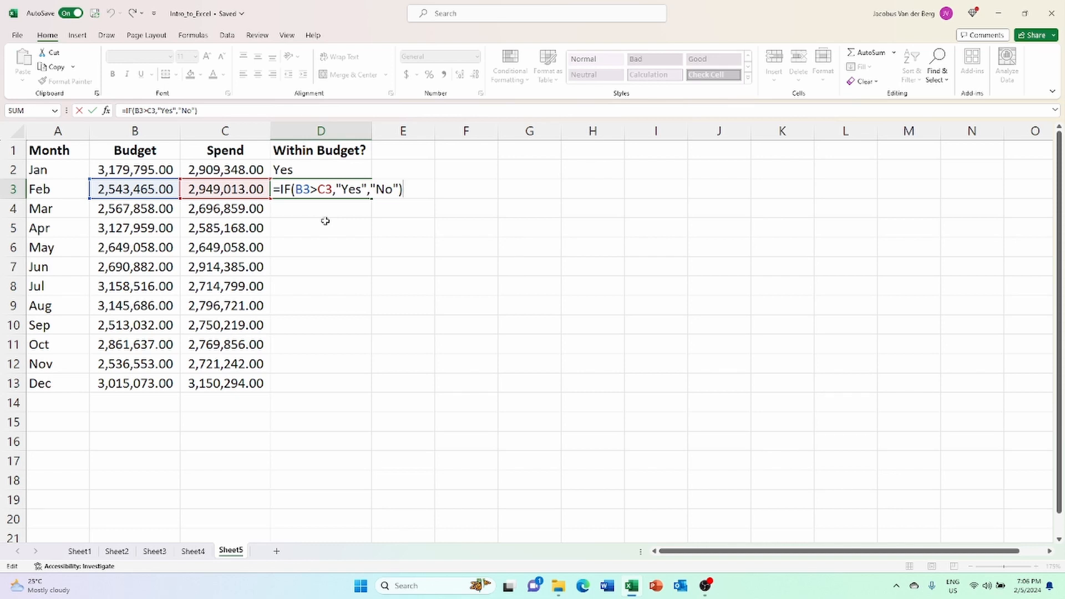
key("Return")
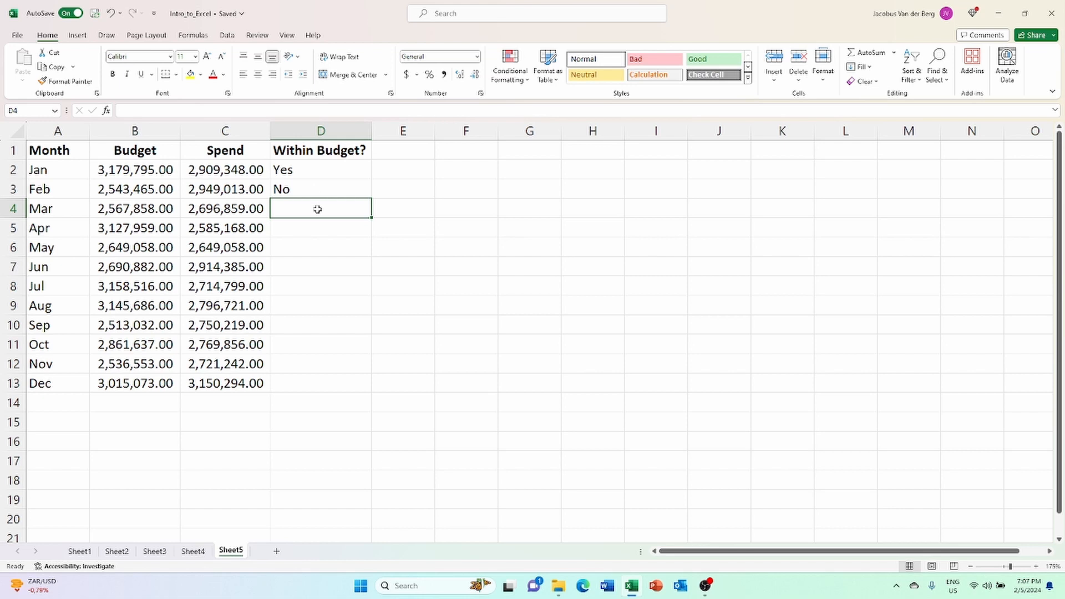
Enter the formula =IF(C4>B4,"Above","Below") in D4 to label March's spend relative to its budget.
type("=if(")
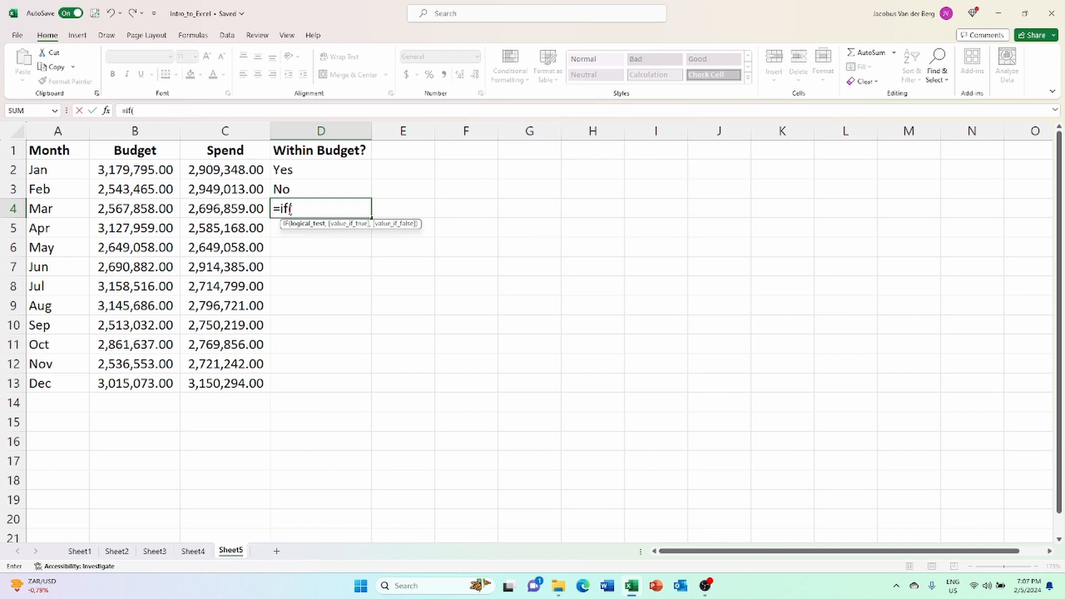
left_click(246, 207)
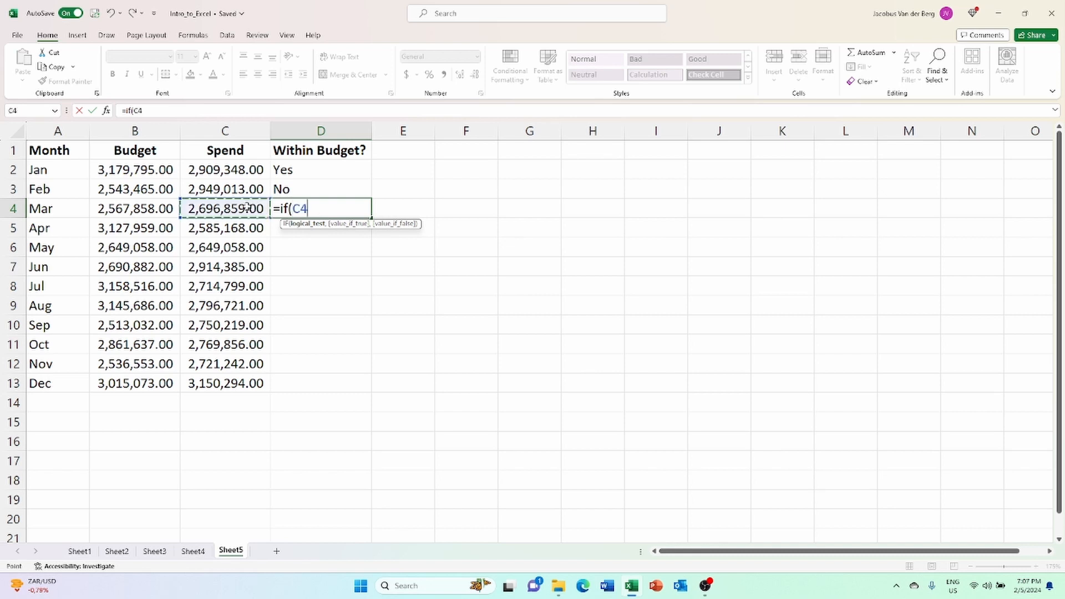
type(">")
left_click(146, 208)
type(",")
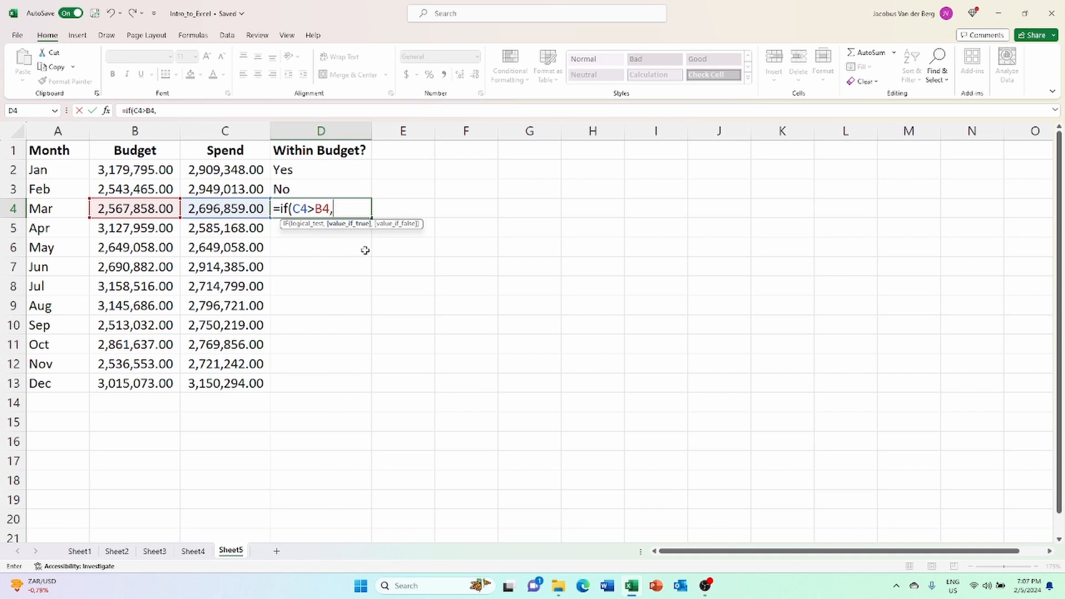
type("\"ABove")
key("BackSpace")
key("BackSpace")
key("BackSpace")
key("BackSpace")
type("bove\",\"Below")
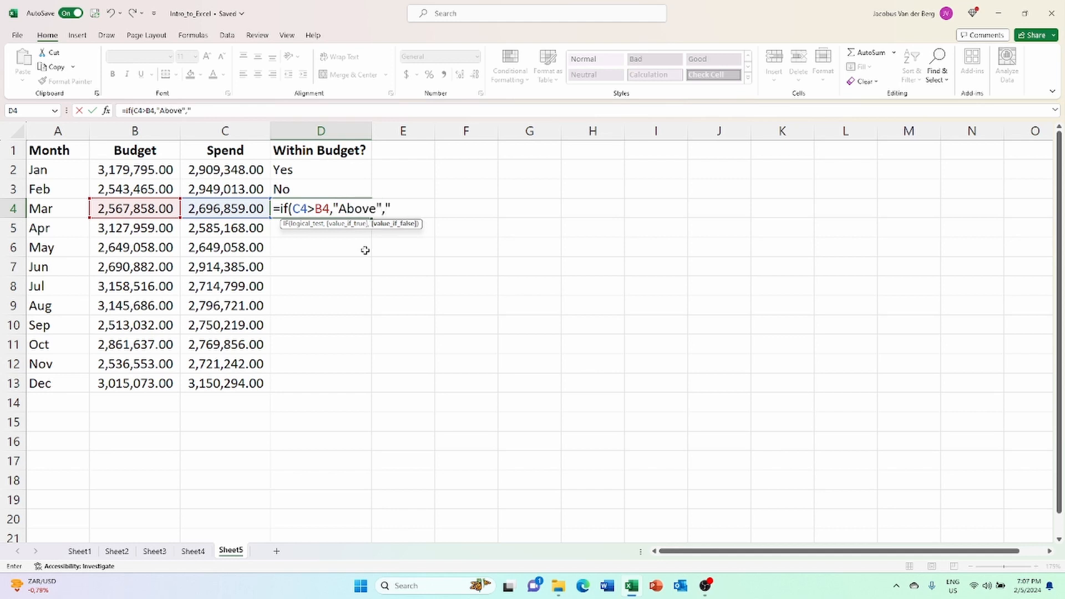
type("\")")
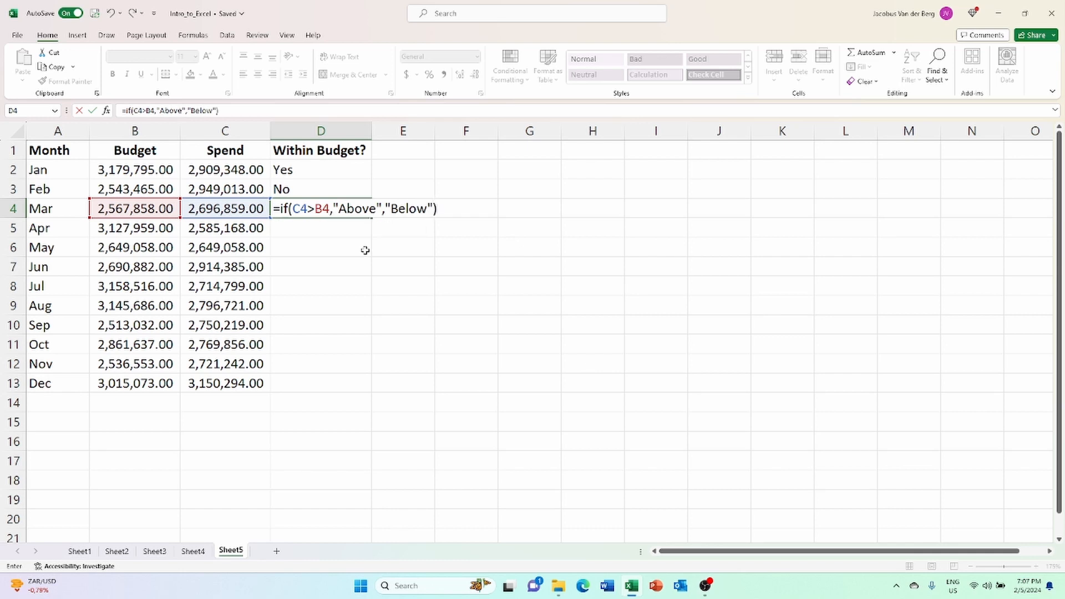
key("Return")
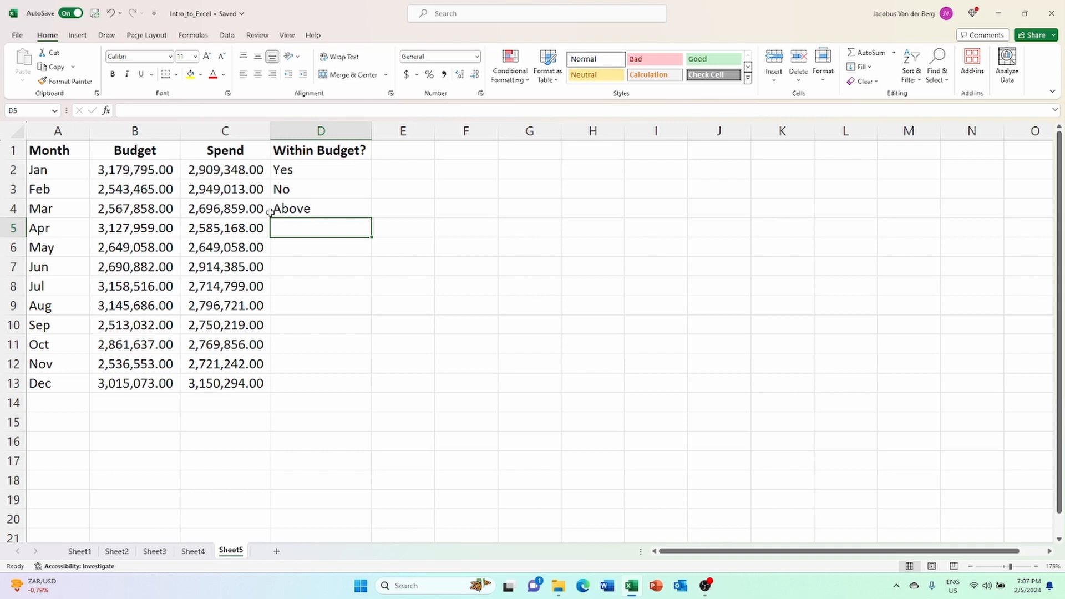
Fill the March formula from D4 down to D13, and check the May row's budget, spend and label.
left_click(324, 210)
left_click_drag(371, 218, 377, 394)
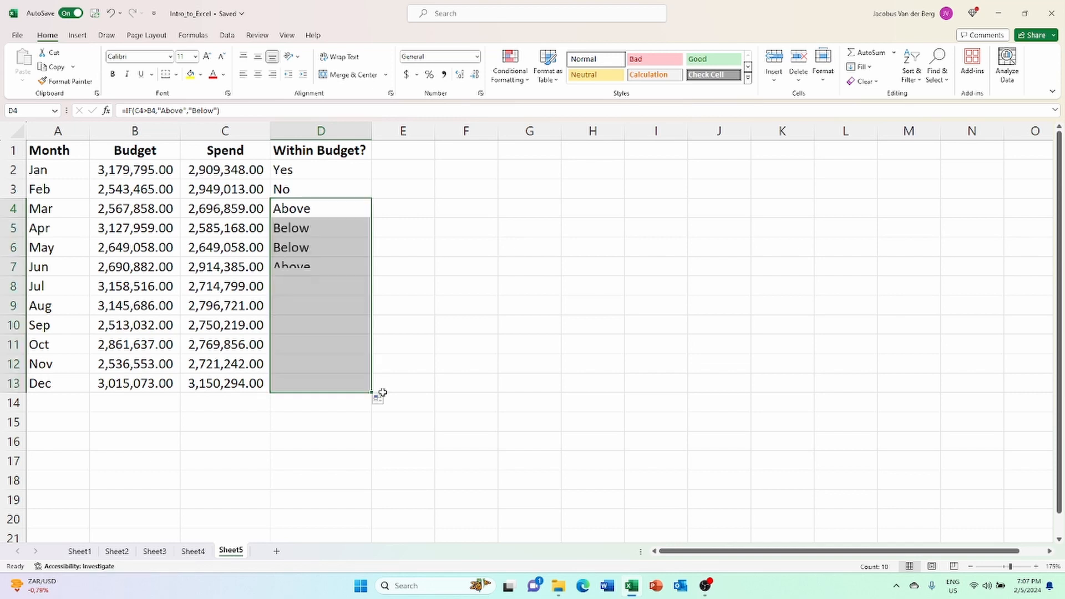
left_click(296, 213)
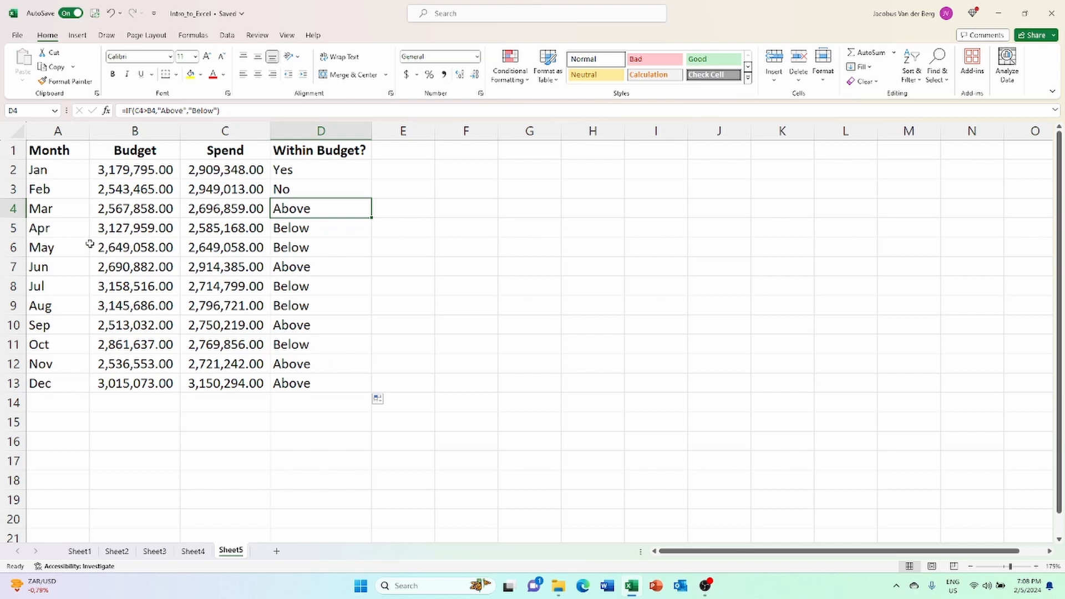
left_click_drag(60, 250, 277, 239)
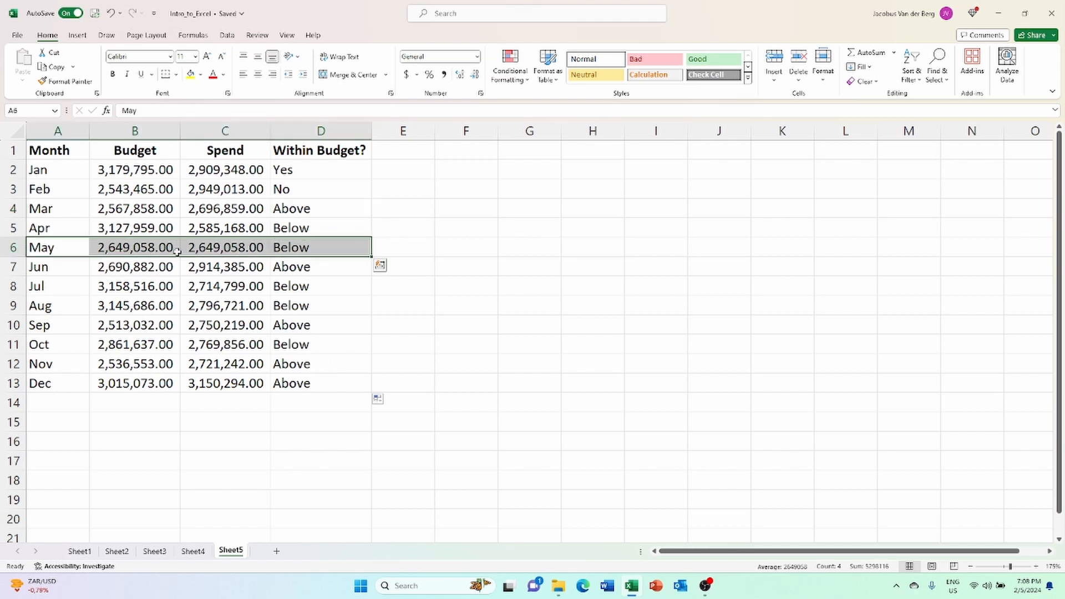
left_click(158, 268)
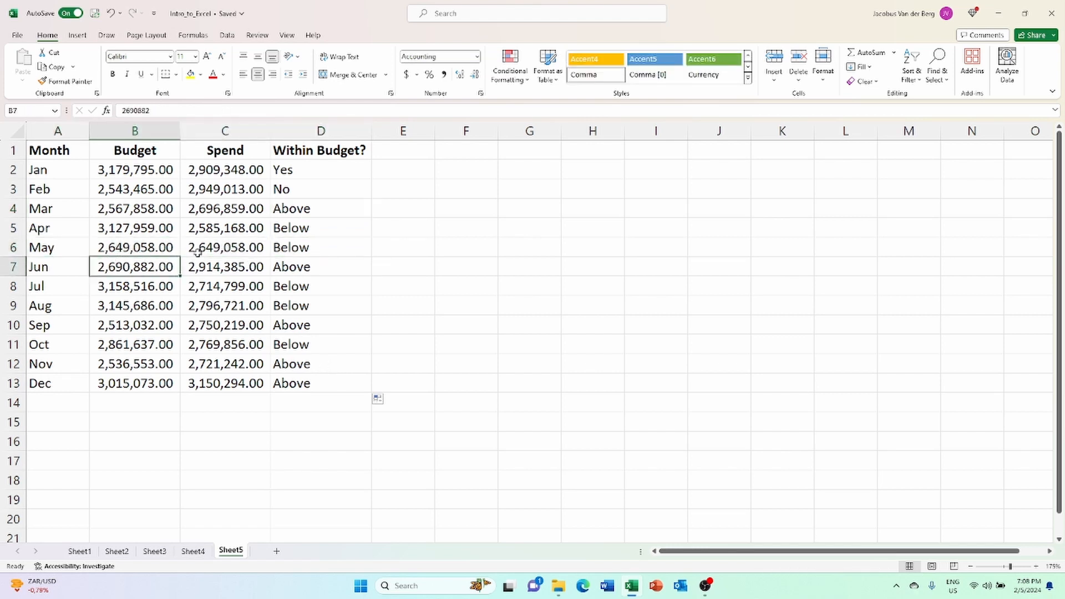
Replace the false result in D6's IF formula with a nested IF testing B6>C6 that returns "Below" when true.
left_click(336, 247)
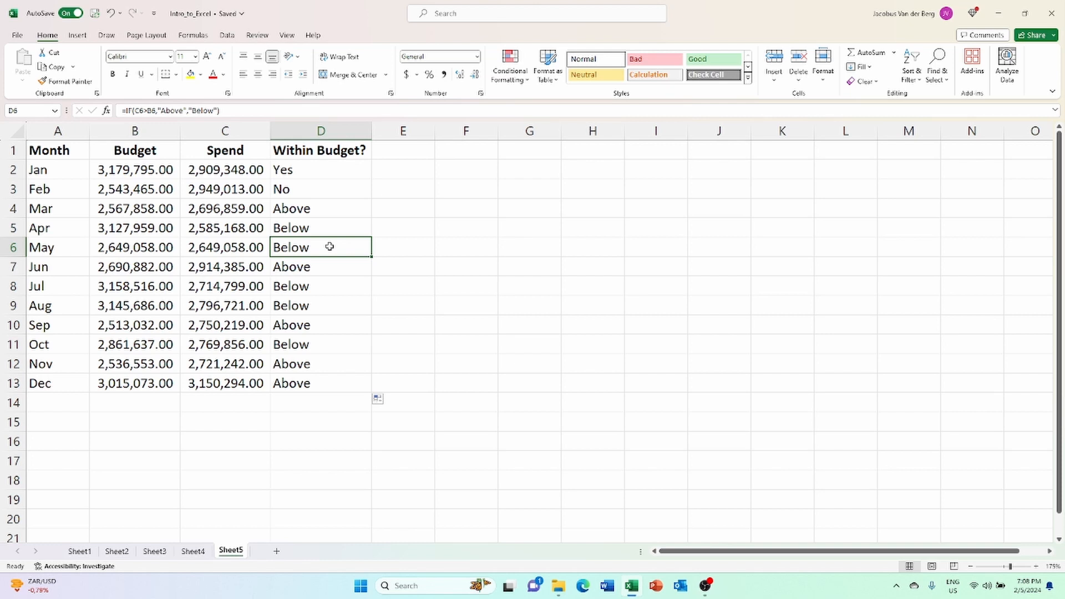
double_click(333, 247)
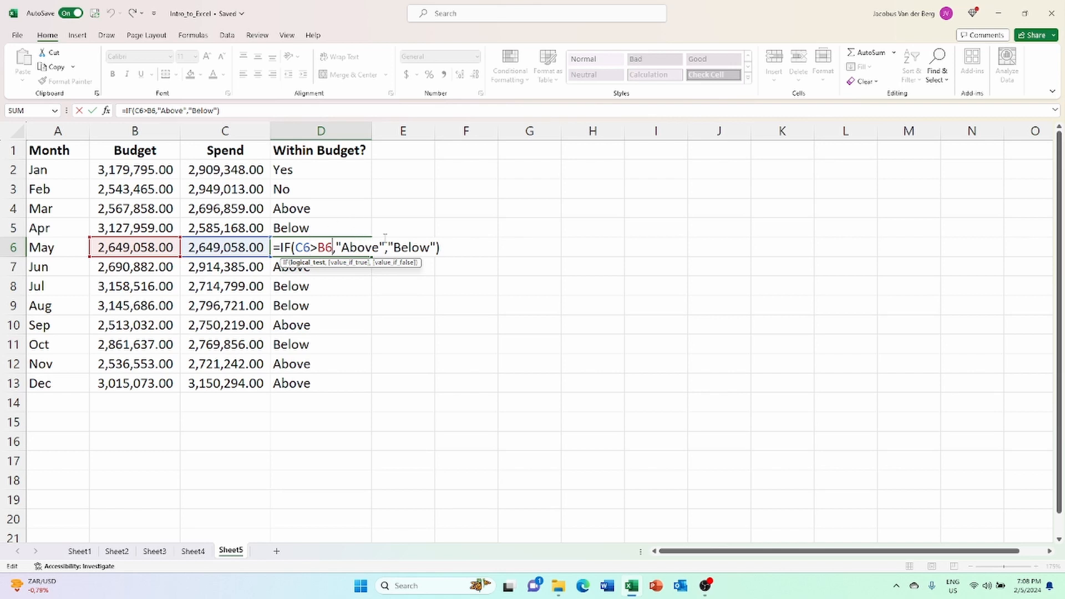
left_click_drag(389, 247, 437, 248)
key("BackSpace")
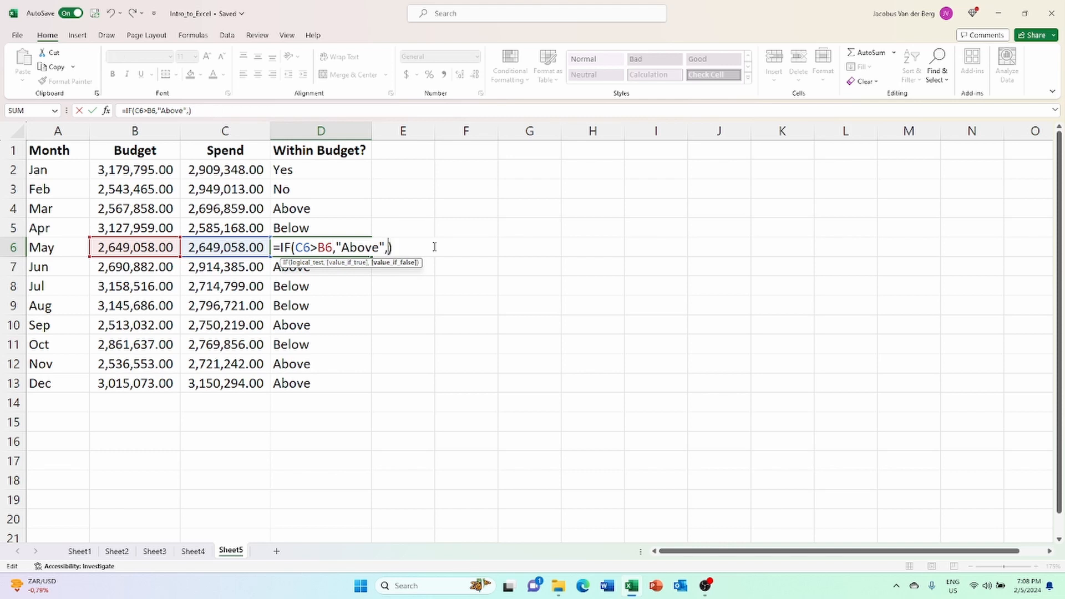
type("IF(")
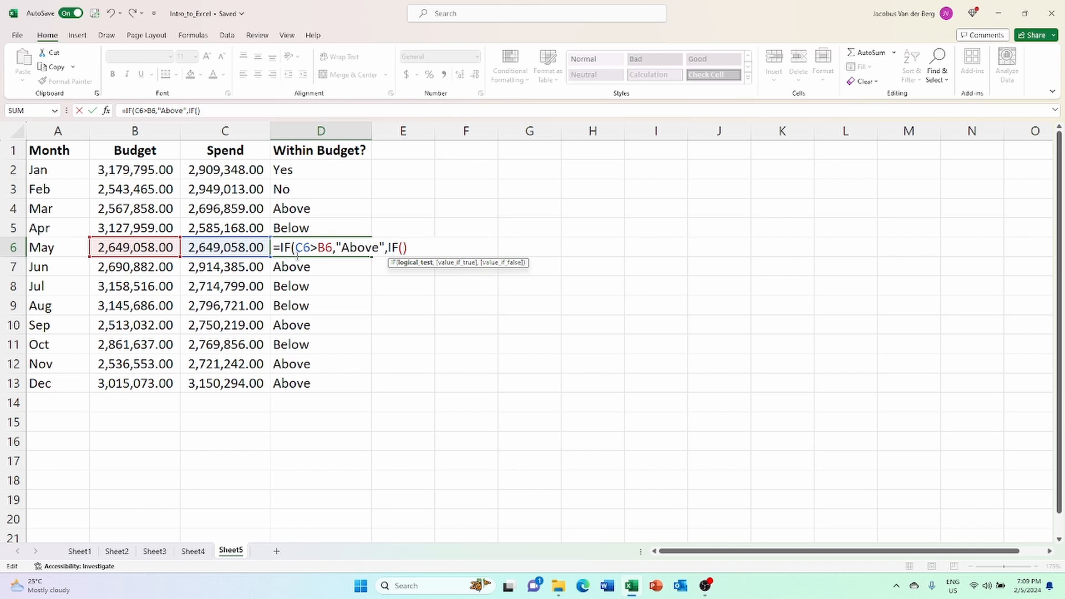
left_click(152, 248)
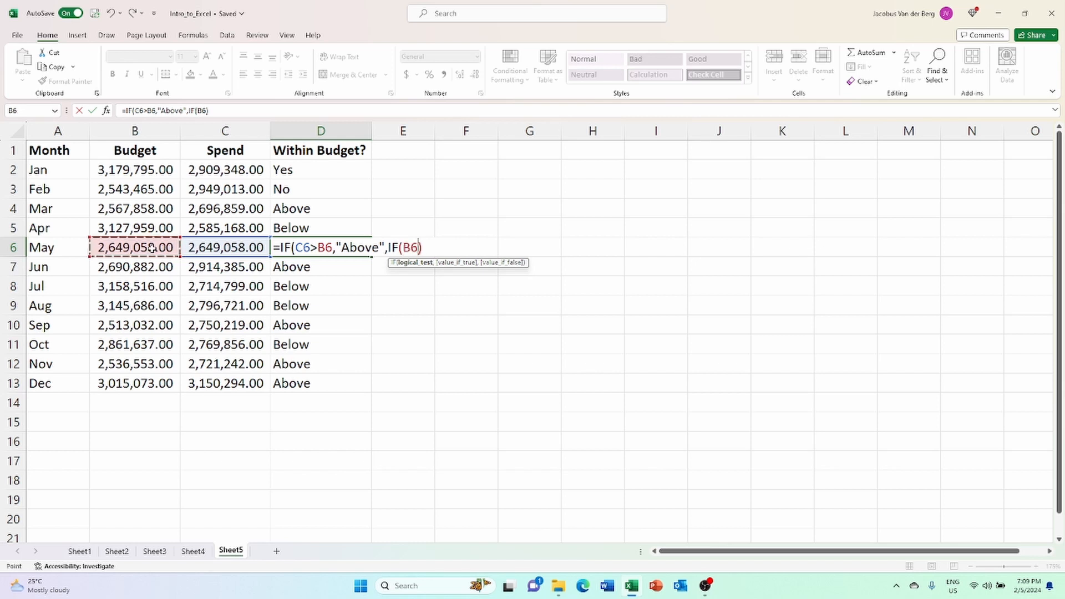
type(">")
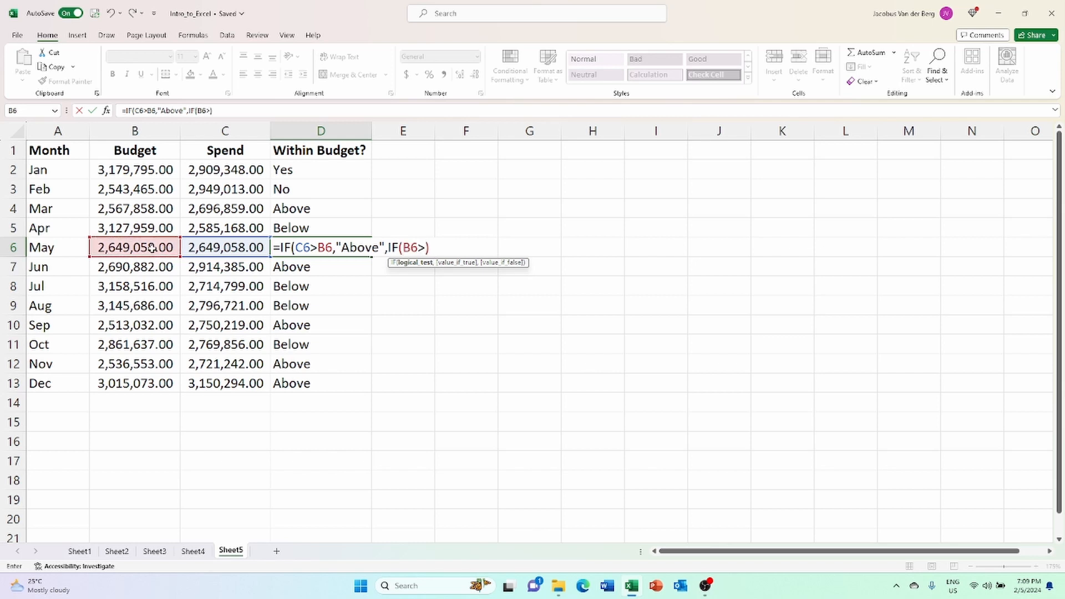
left_click(220, 248)
type(",")
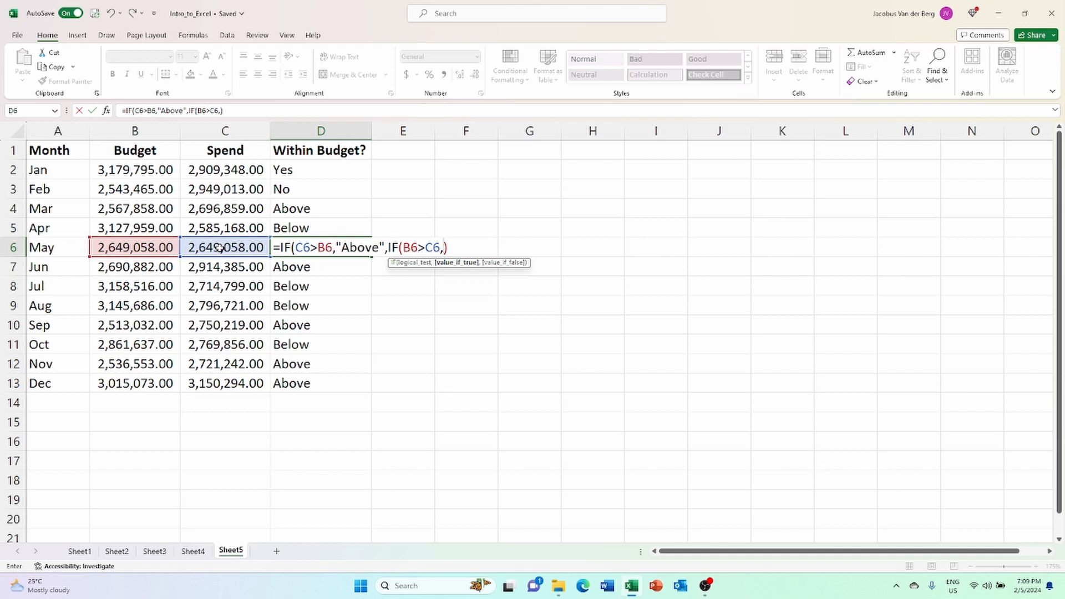
type("\"Below\"")
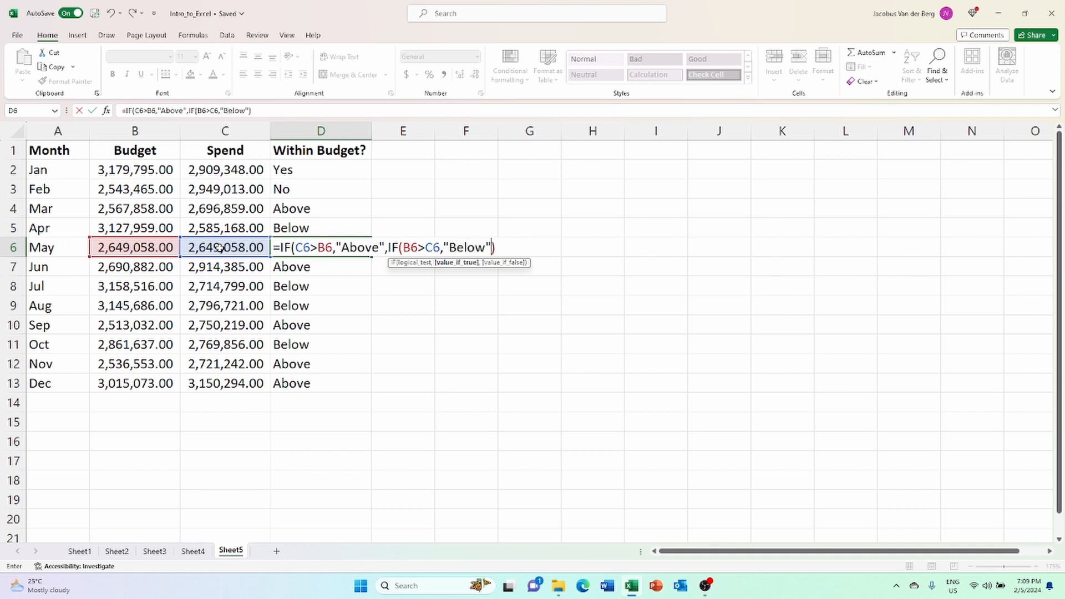
type(",")
Finish D6's nested IF with "Same" as its false result, giving =IF(C6>B6,"Above",IF(B6>C6,"Below","Same")).
type("\"same")
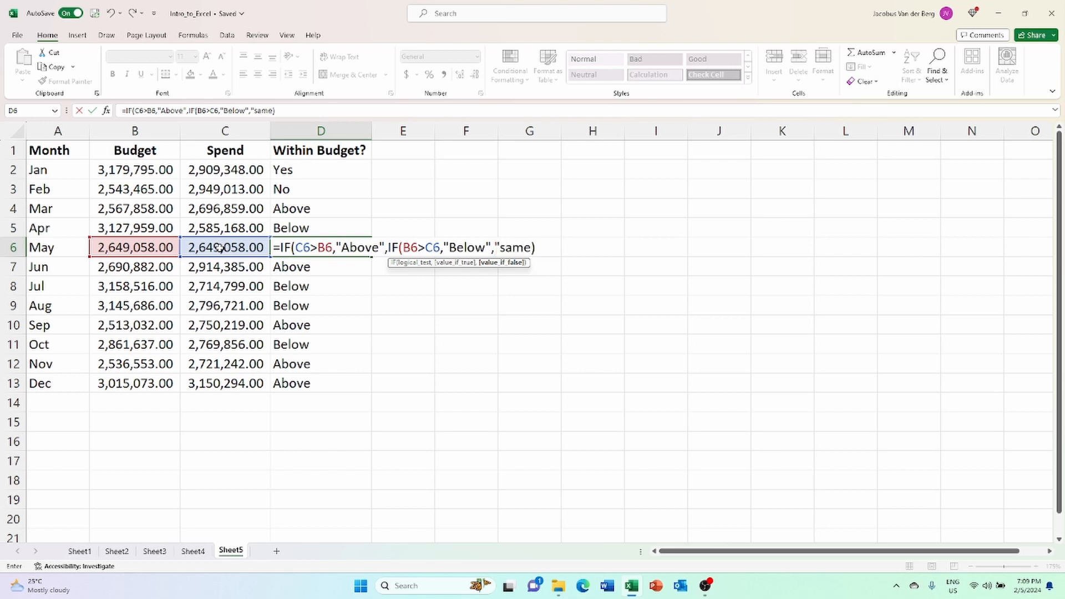
key("BackSpace")
key("BackSpace")
key("BackSpace")
key("BackSpace")
type("Sam")
key("Right")
key("BackSpace")
type("e\"))")
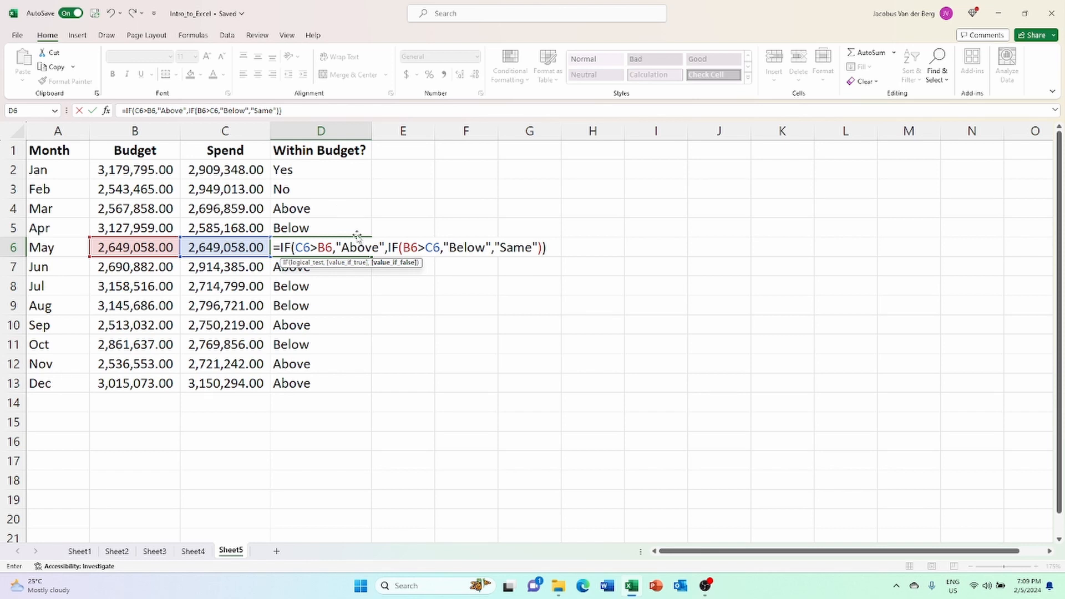
key("ctrl+Return")
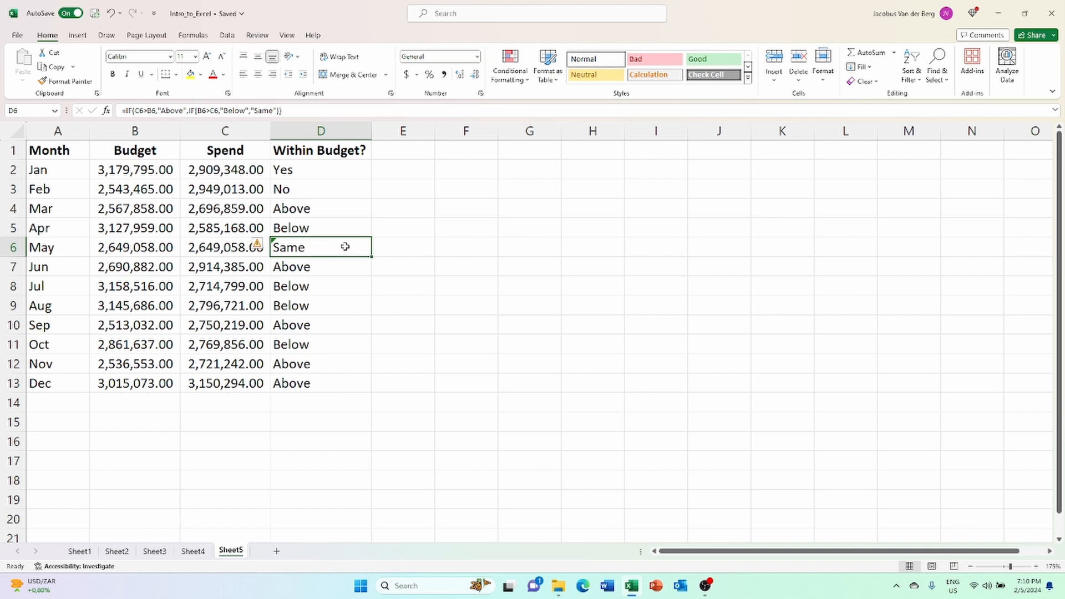
Change the nested IF in D6 to test B6=C6, returning "Same" when true and "Below" when false.
double_click(346, 246)
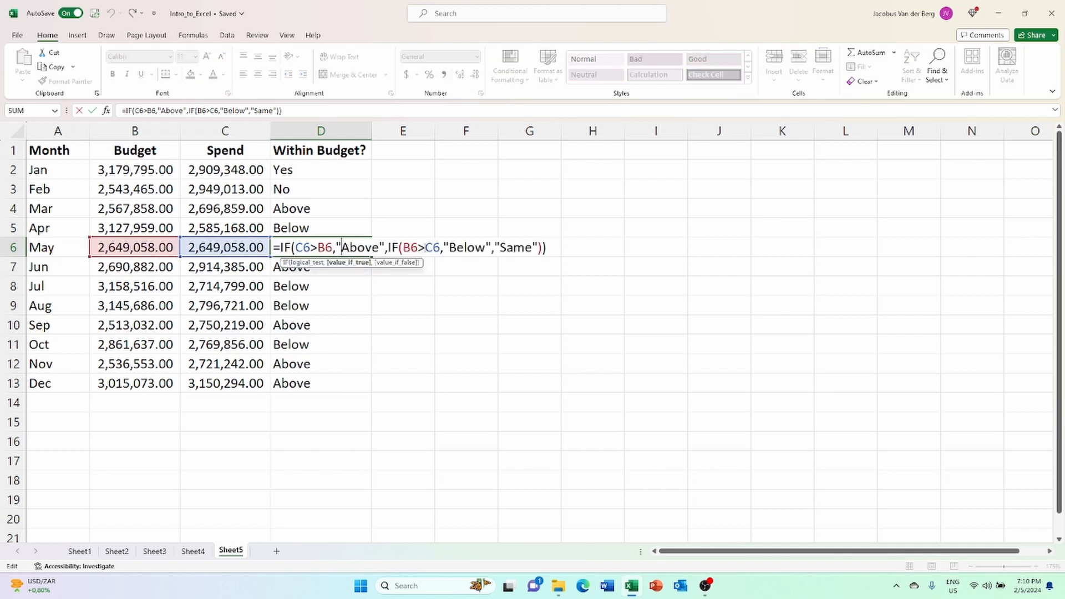
key("BackSpace")
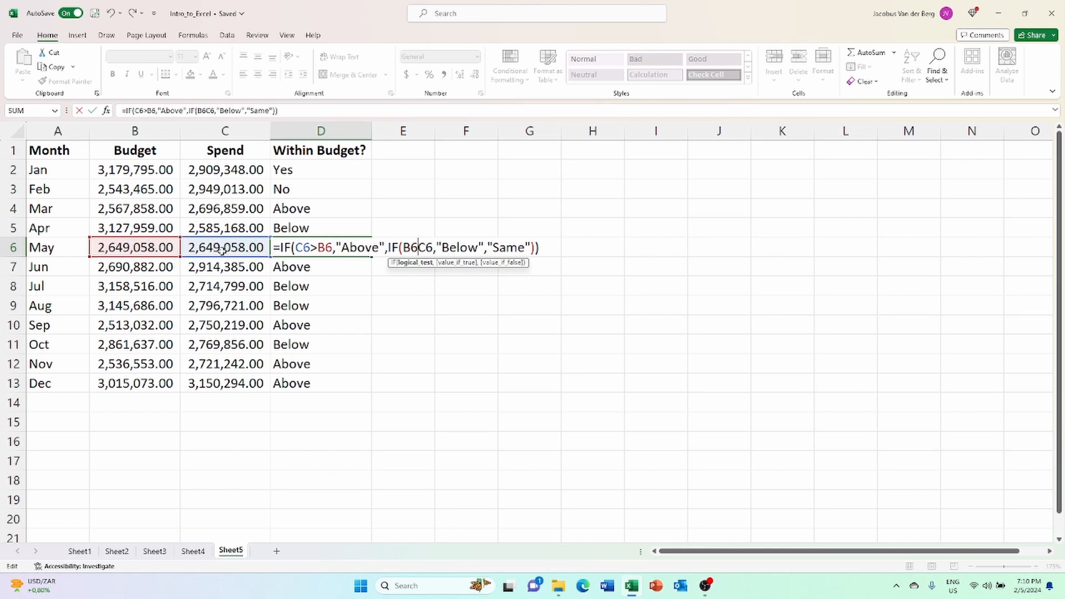
type("=")
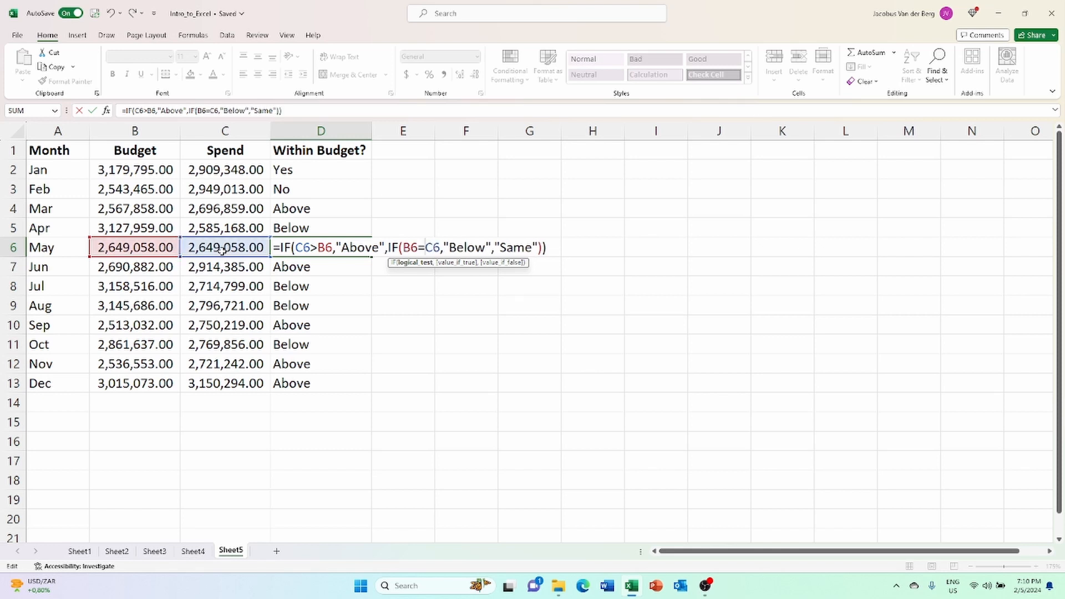
left_click_drag(449, 248, 487, 248)
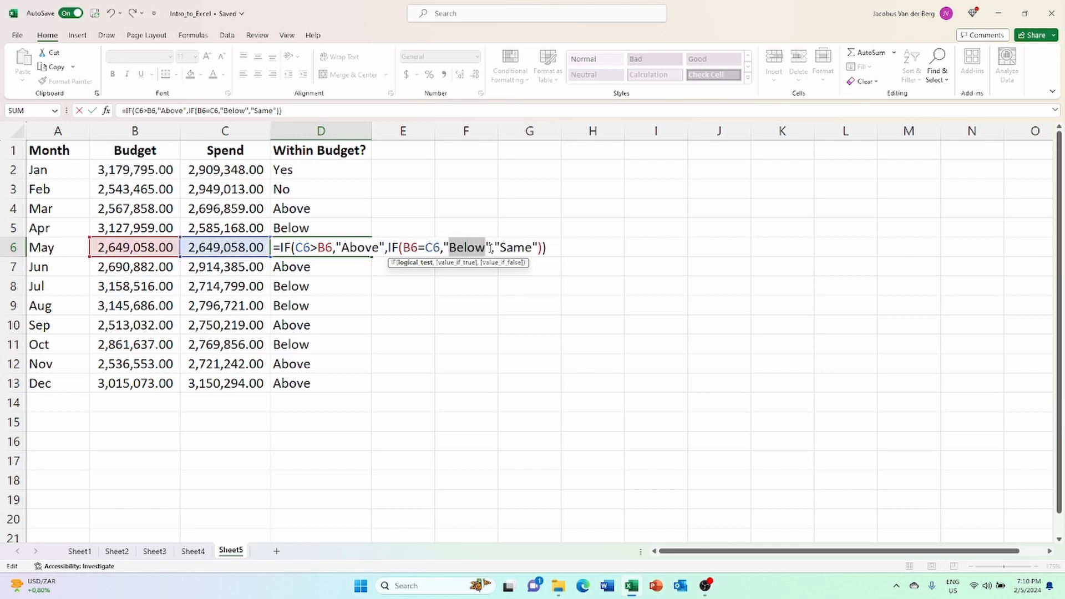
type("Same")
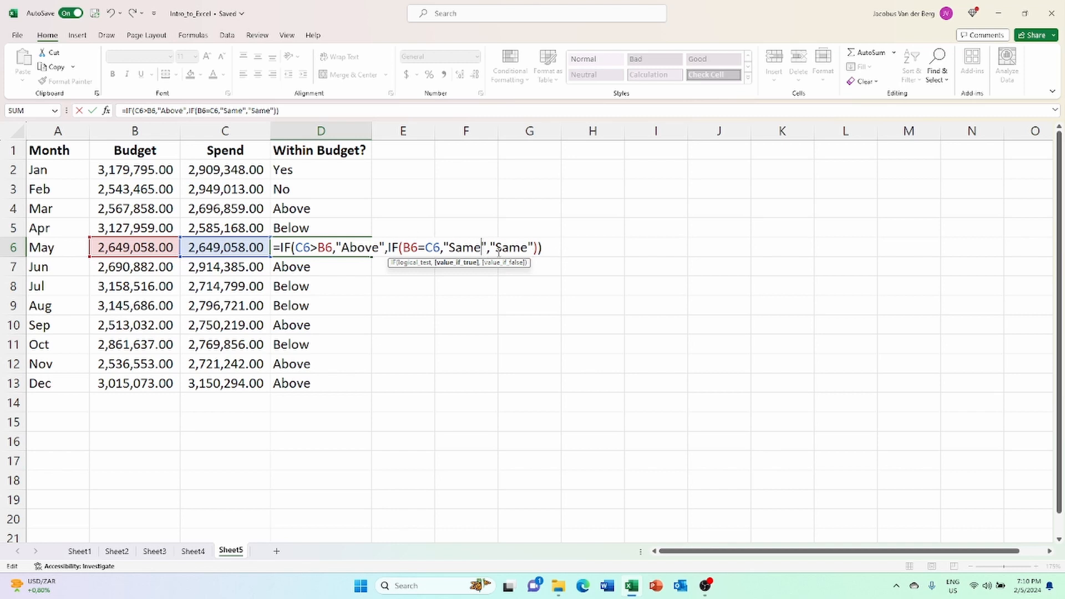
left_click(496, 247)
type("Below")
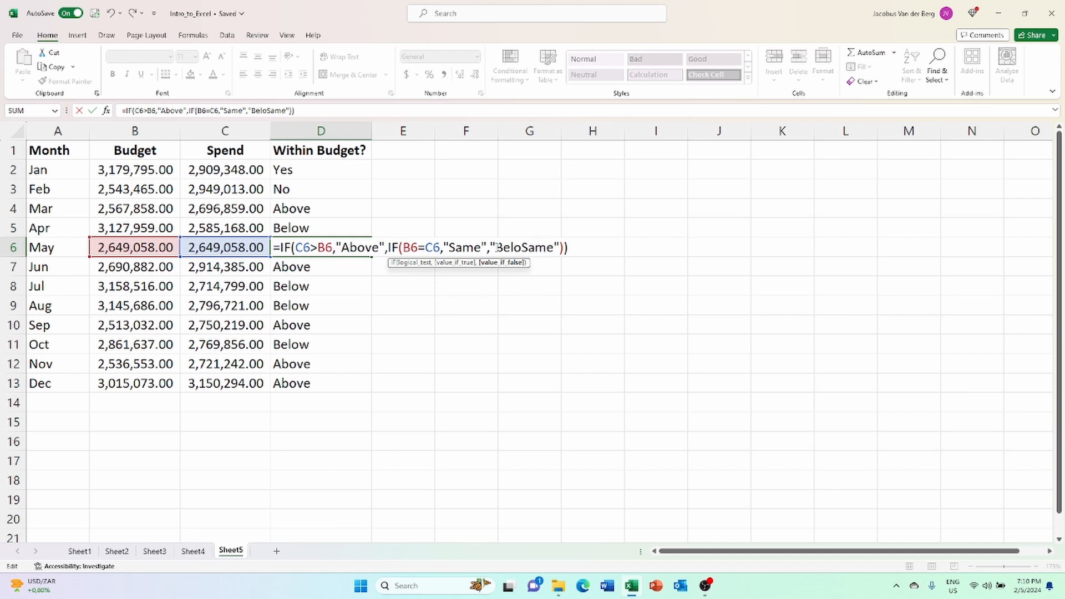
key("Delete")
key("Delete")
key("Delete")
key("Delete")
key("Return")
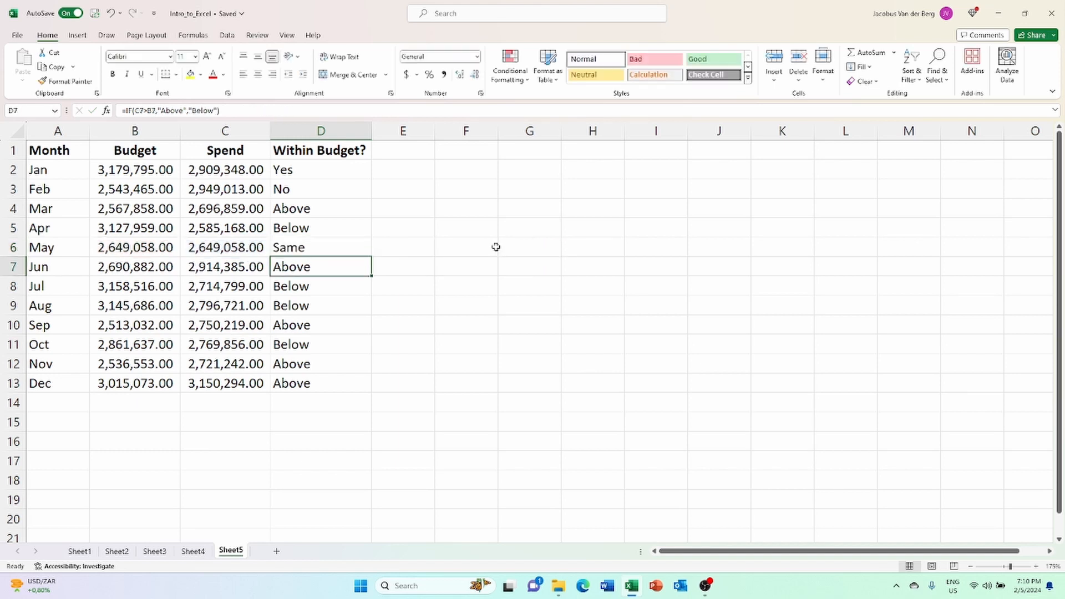
Start a replacement IFS formula in D6 whose first condition, B6>C6, returns "Below".
left_click(354, 246)
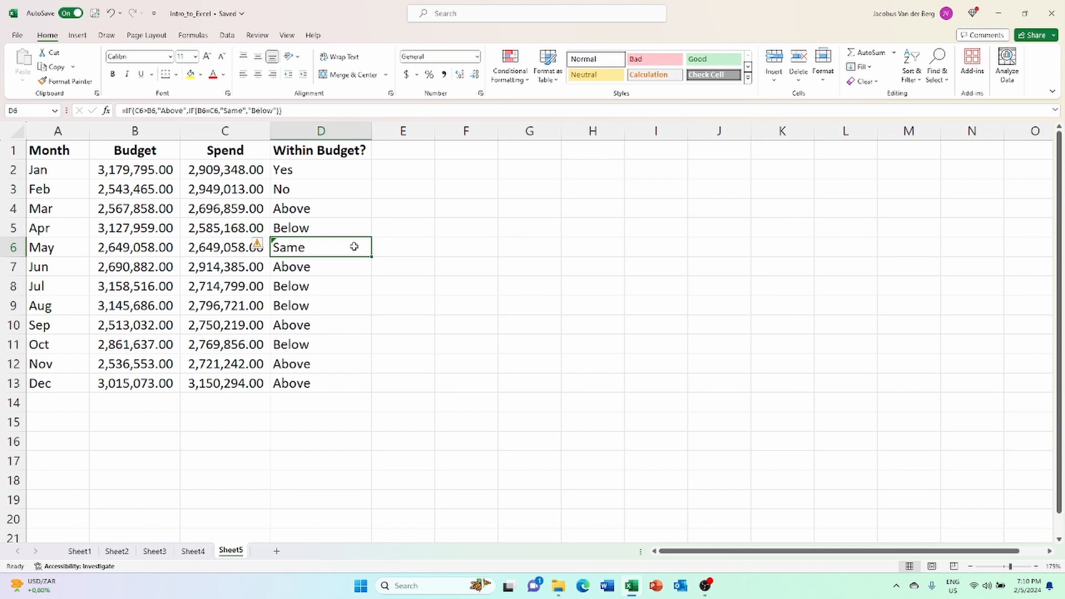
type("=")
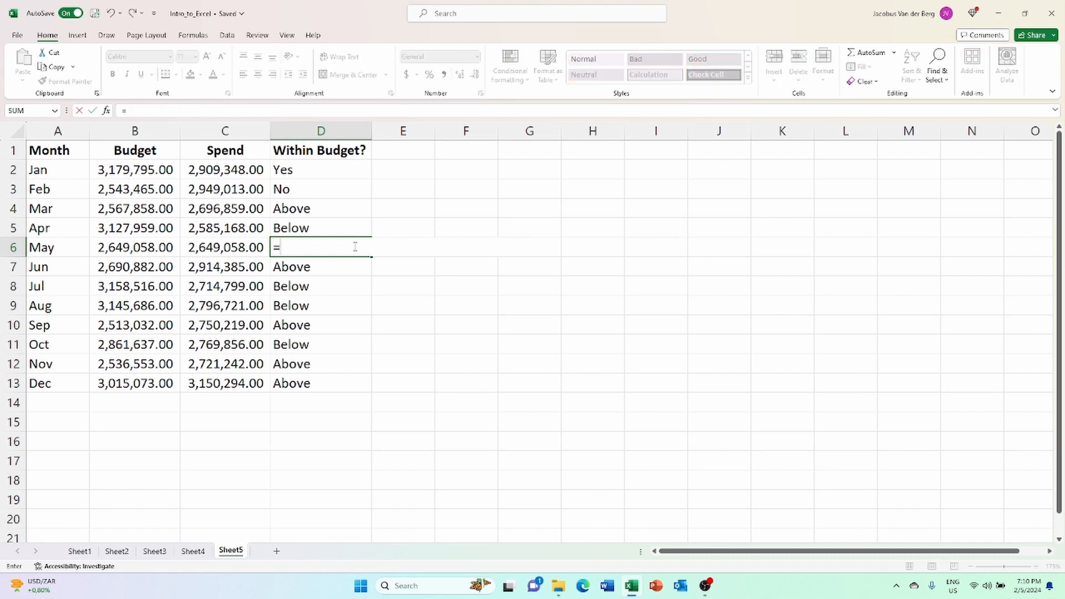
type("K")
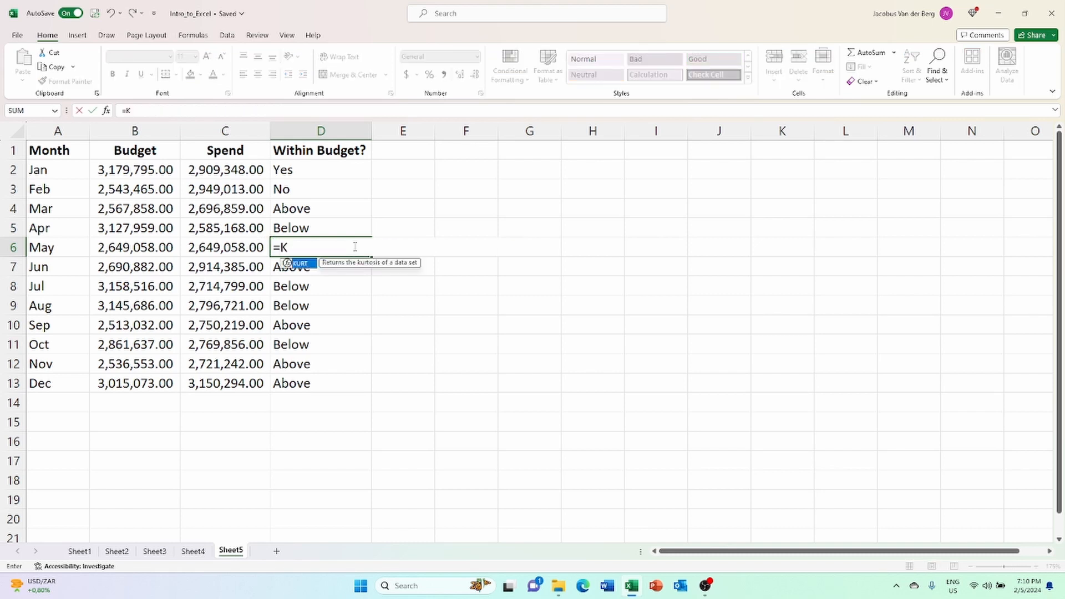
key("BackSpace")
type("IFS")
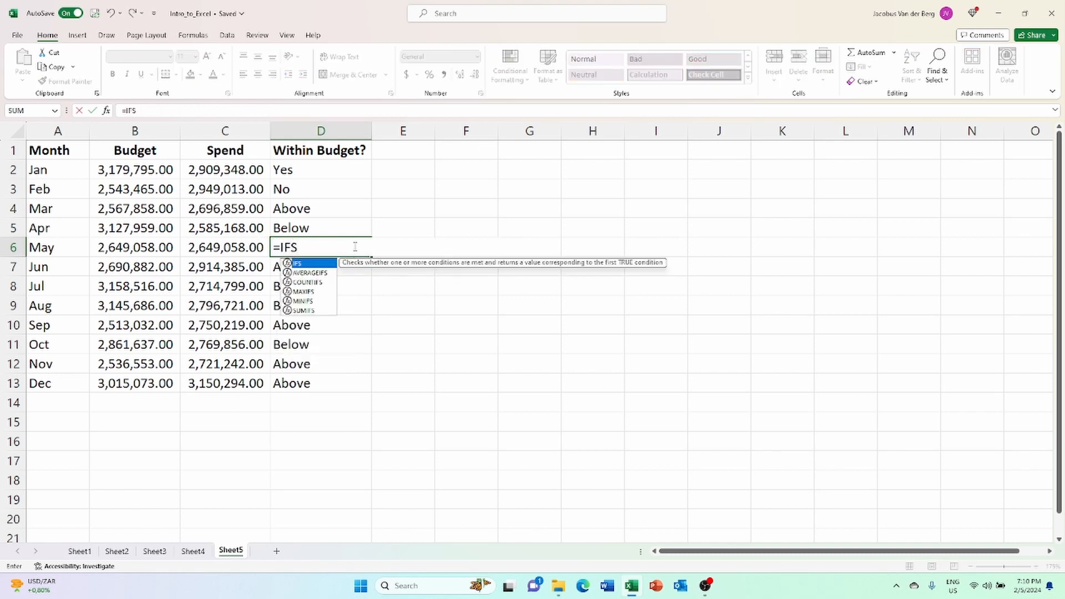
type("(")
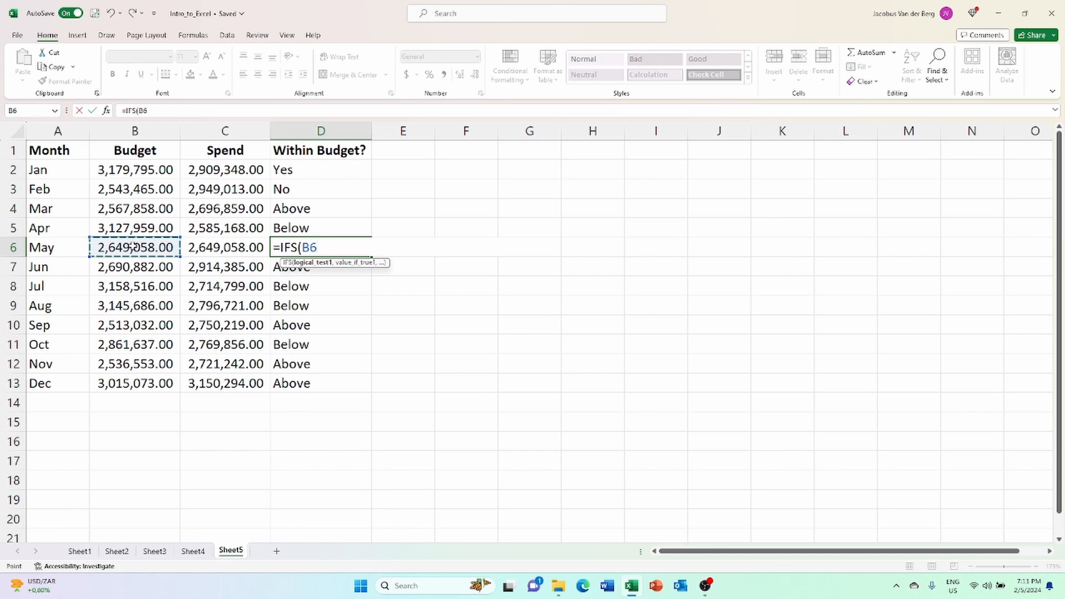
type(">")
left_click(228, 248)
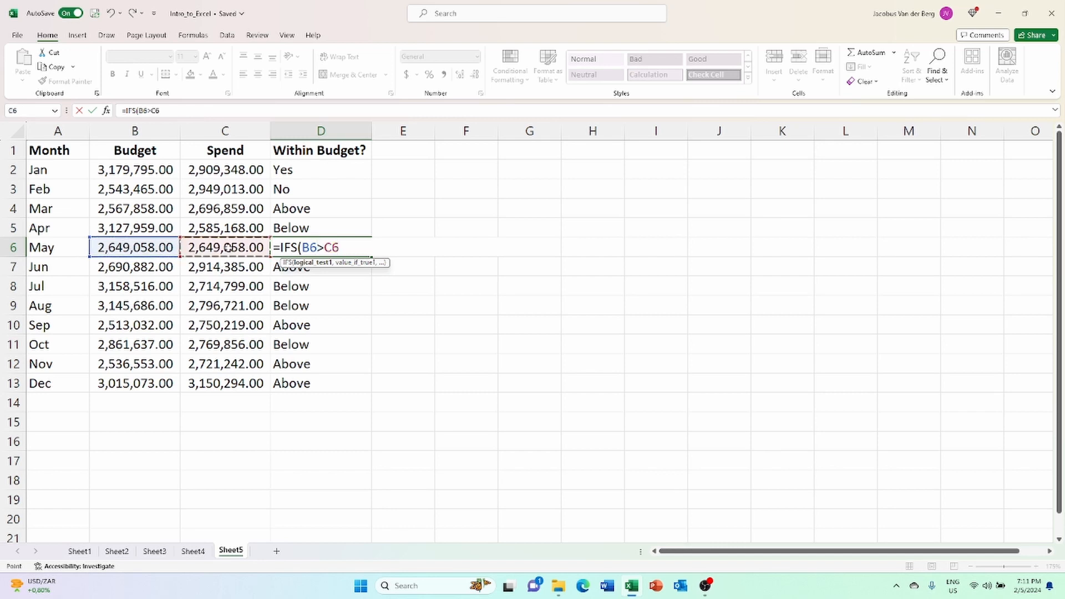
type(",")
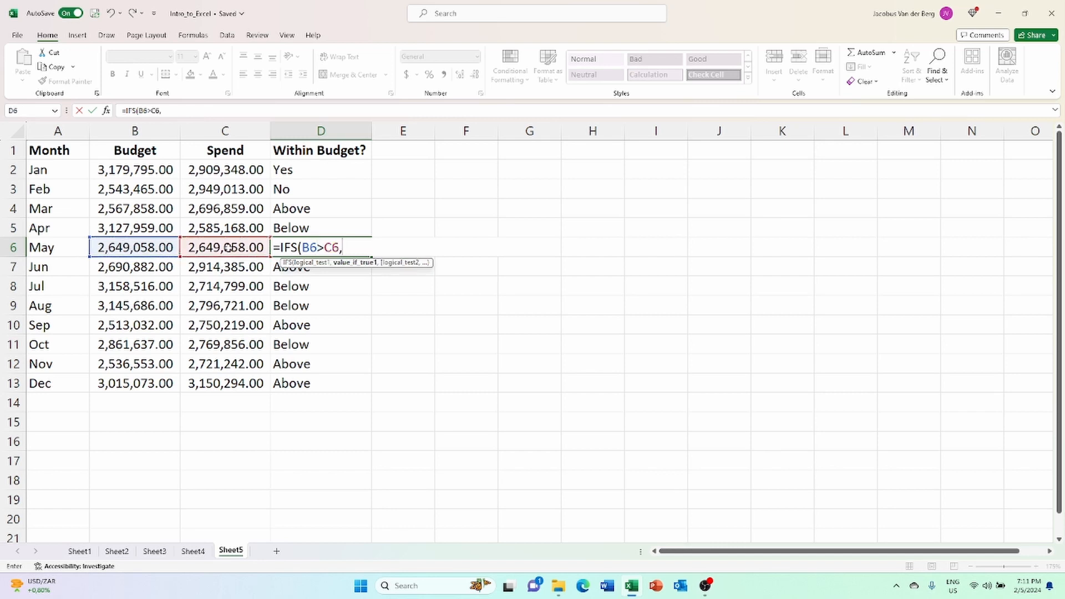
type("\"Below\",")
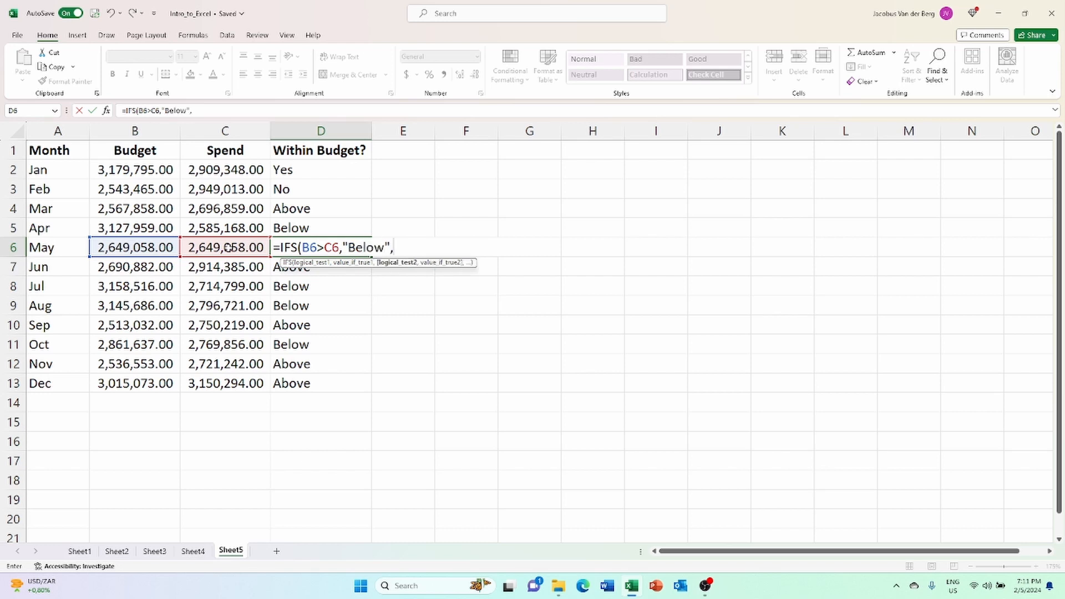
Add a second condition to D6's IFS formula so that B6=C6 returns "Same".
left_click(154, 248)
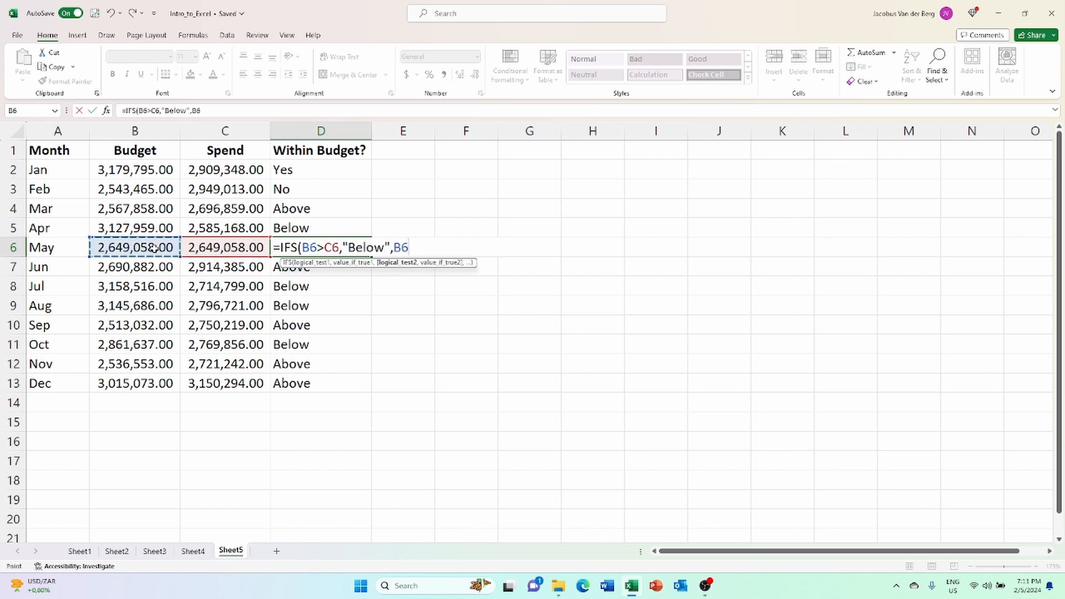
type("=")
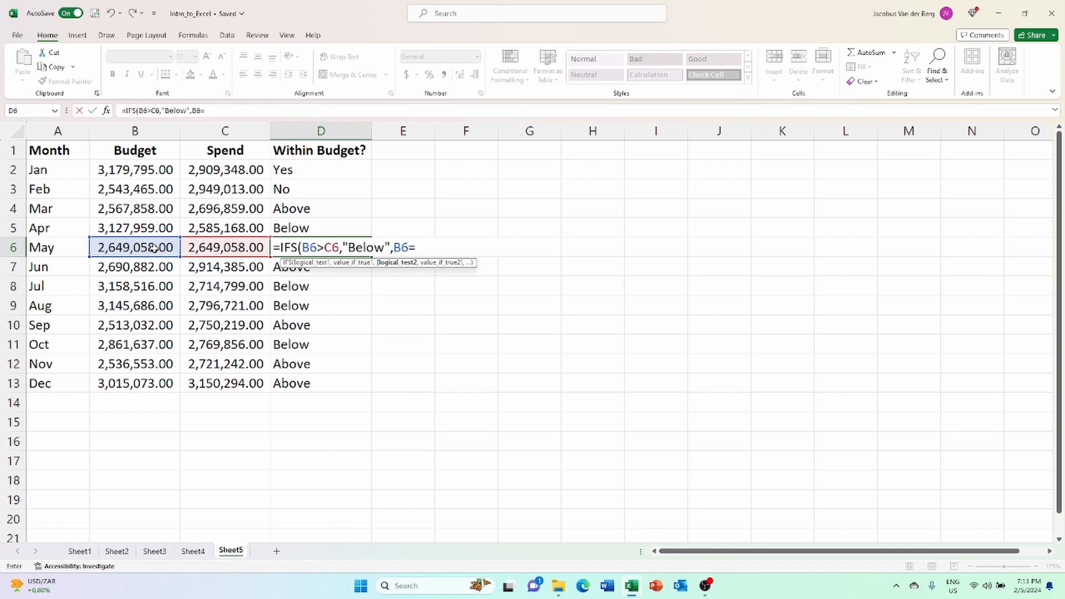
left_click(204, 247)
type(",")
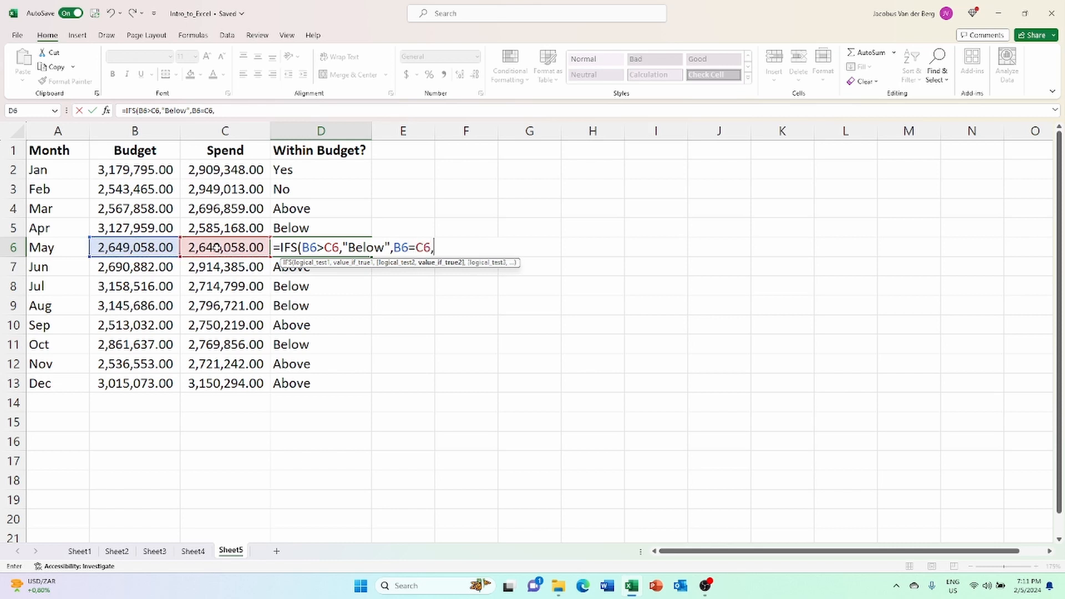
type("\"Same\",")
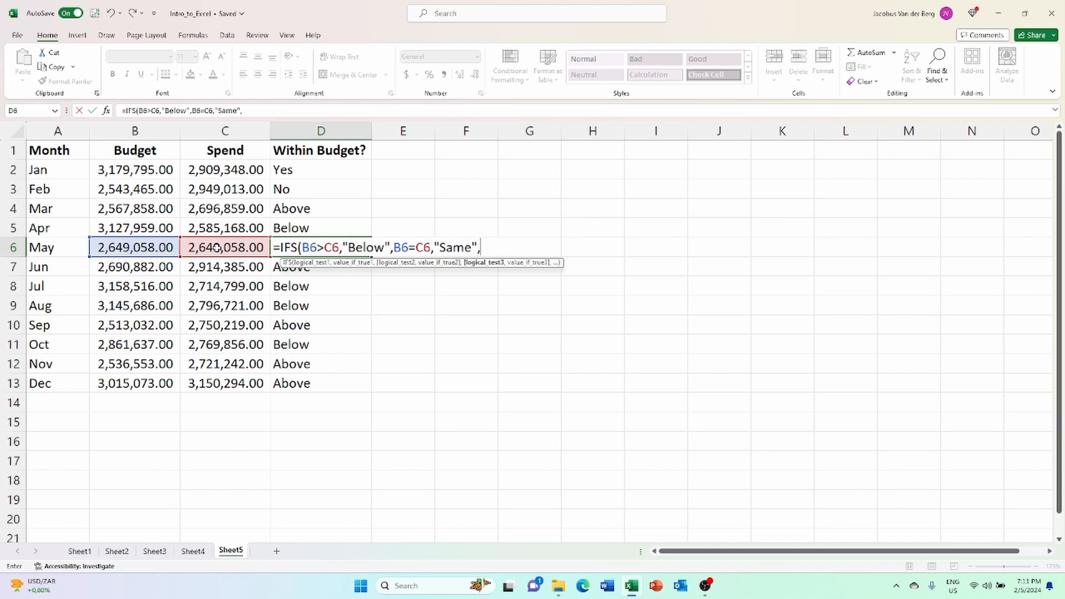
Add the third condition B6<C6 returning "Above" to D6's IFS formula, and enter the completed formula.
left_click(164, 251)
type("<")
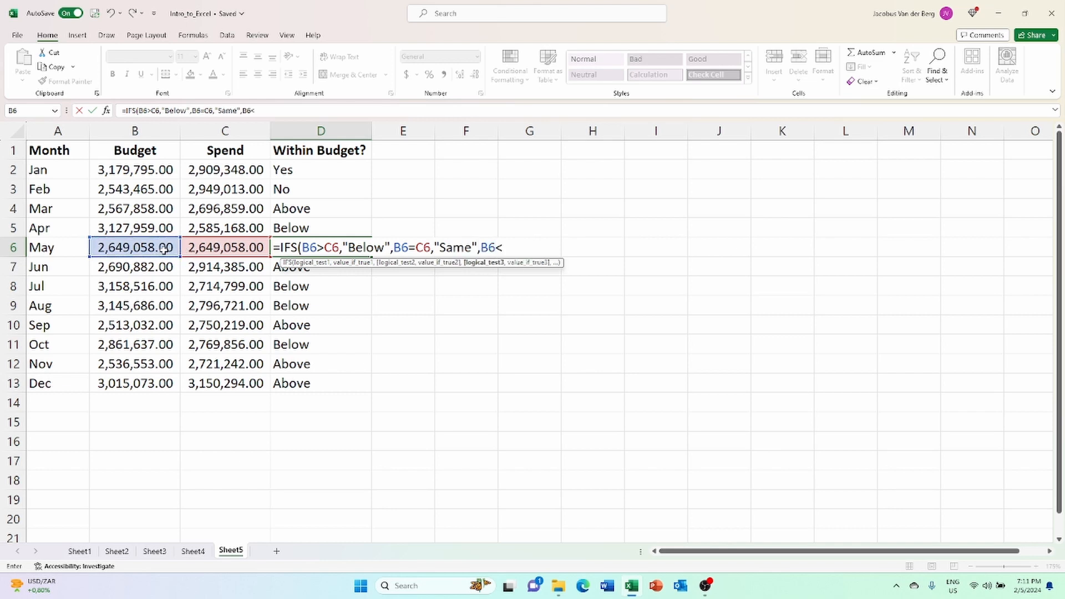
left_click(213, 248)
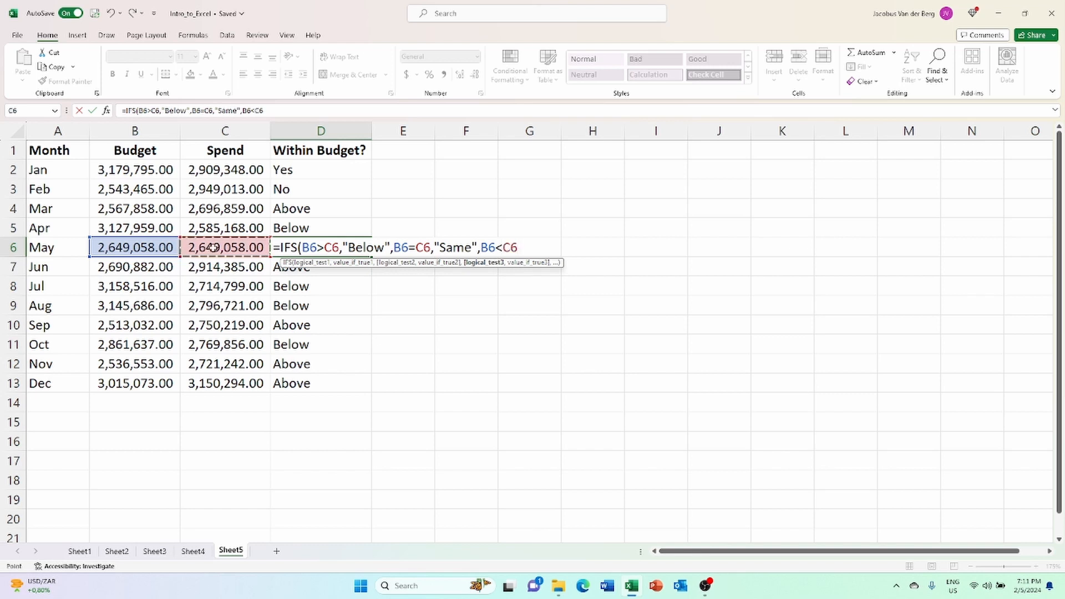
type(",\"")
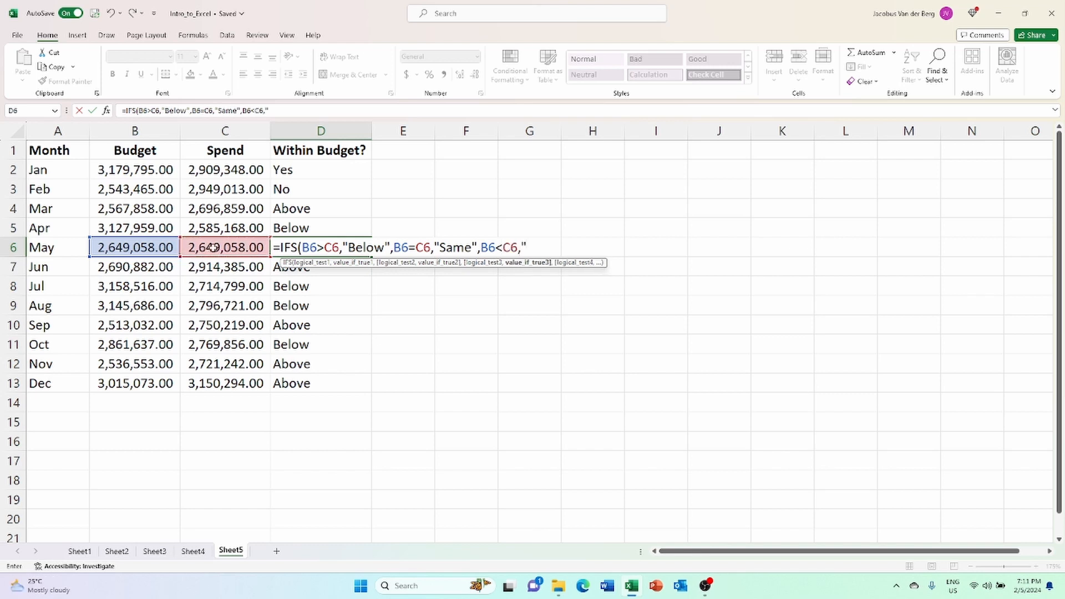
type("Above\")")
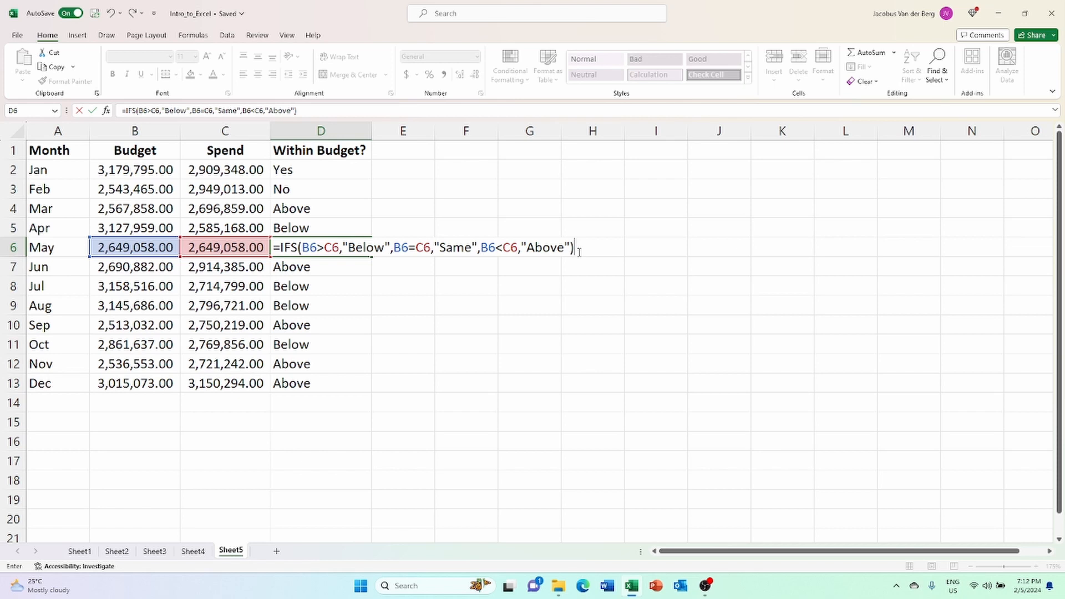
key("Return")
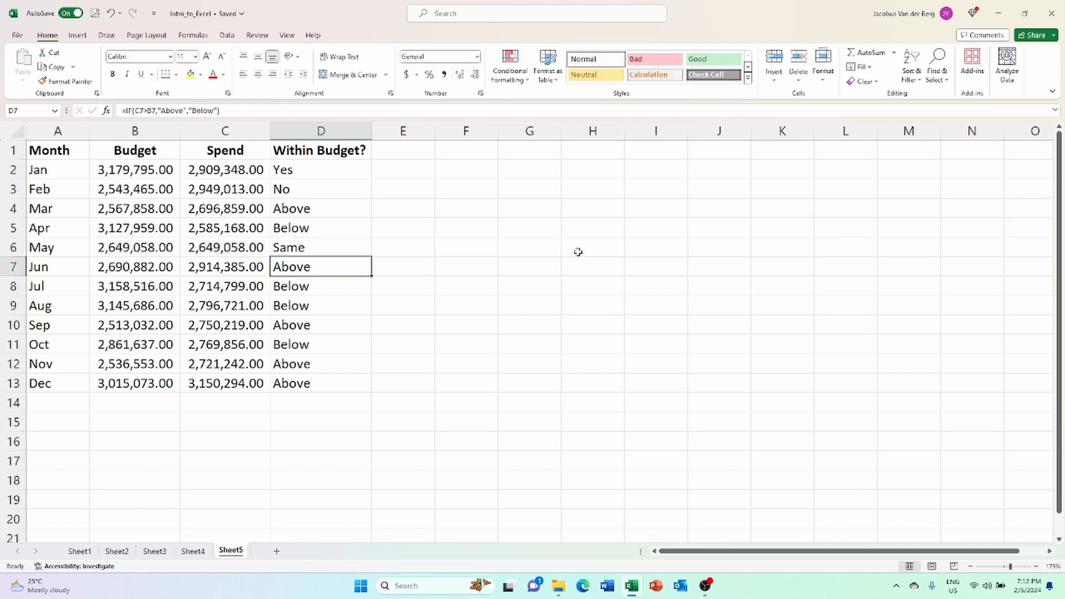
Fill the IFS formula from D6 down to D13, and check the copied formula in the June row.
left_click(298, 248)
left_click_drag(371, 257, 377, 385)
left_click(310, 268)
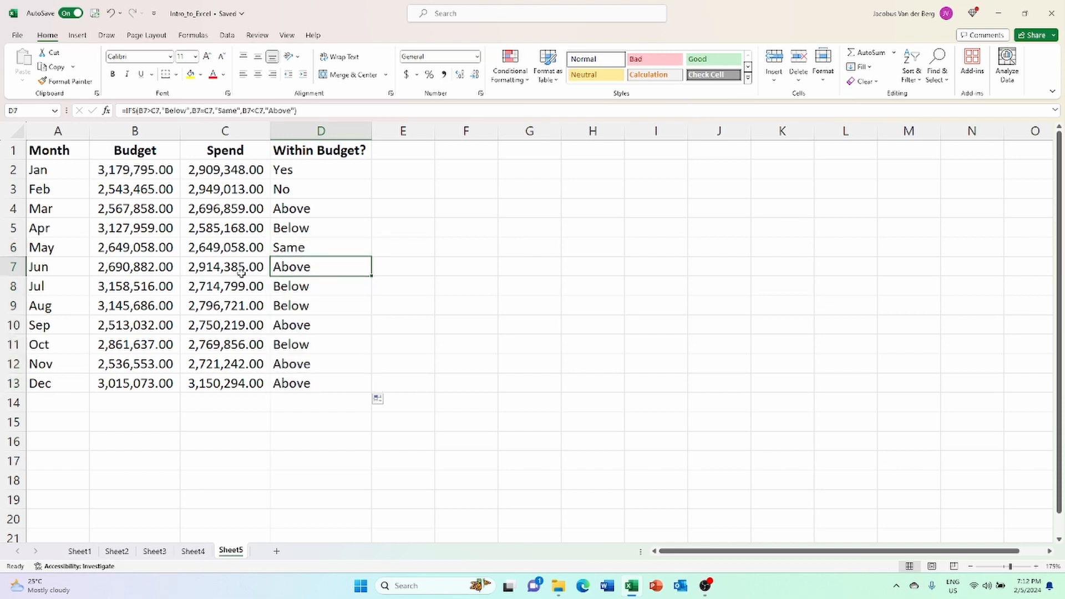